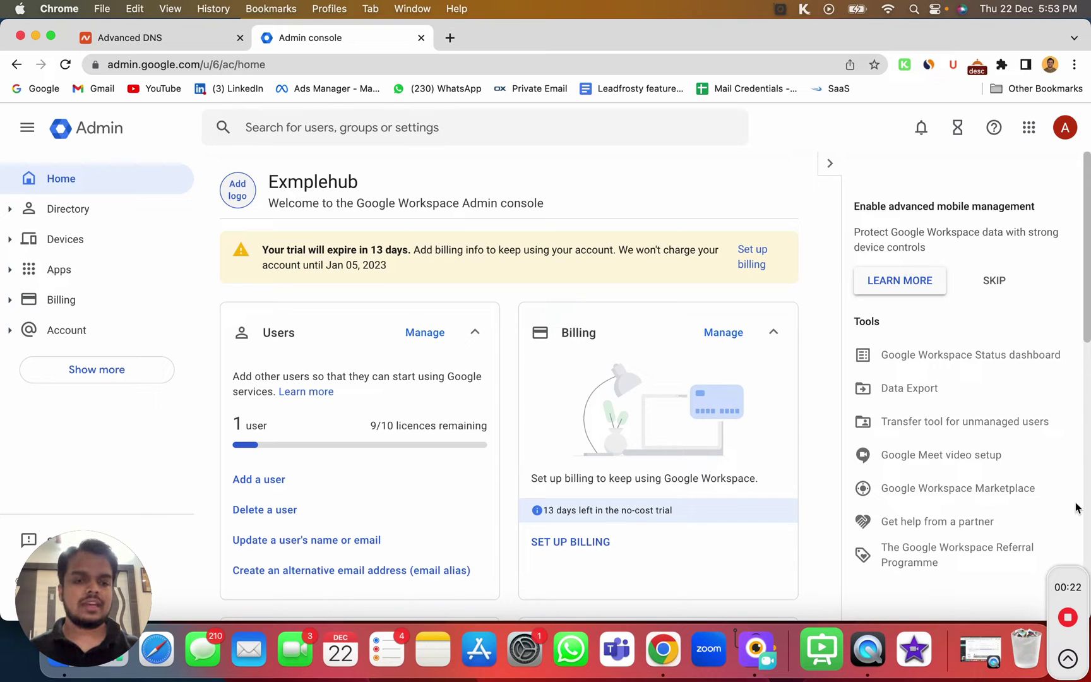
pyautogui.click(264, 479)
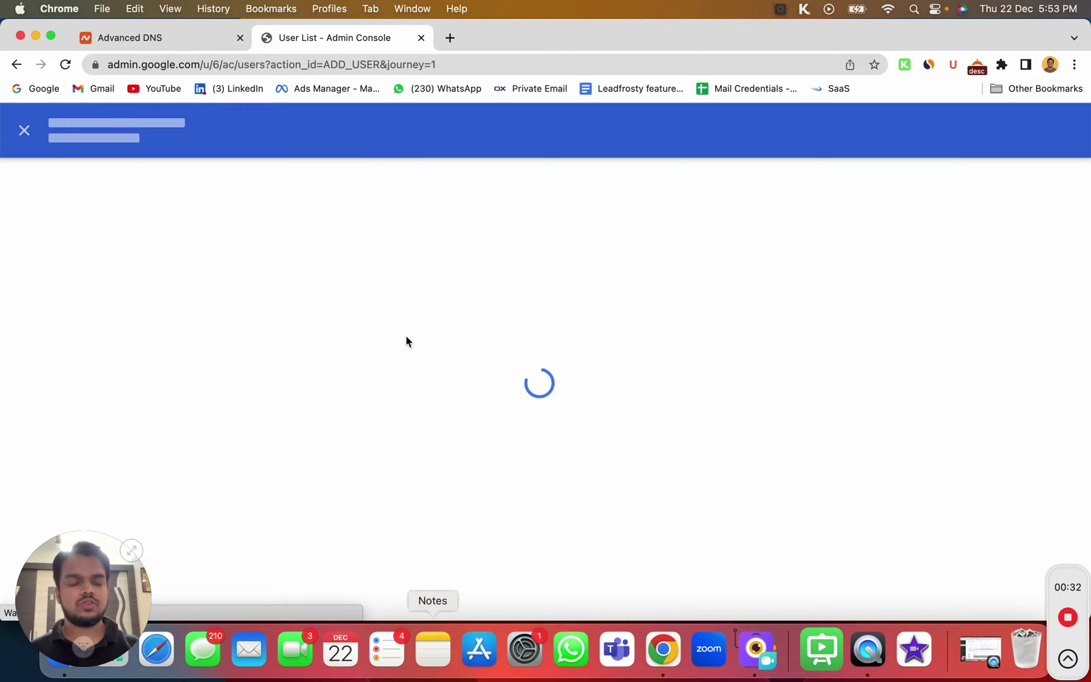
pyautogui.write('Mark')
pyautogui.press('Tab')
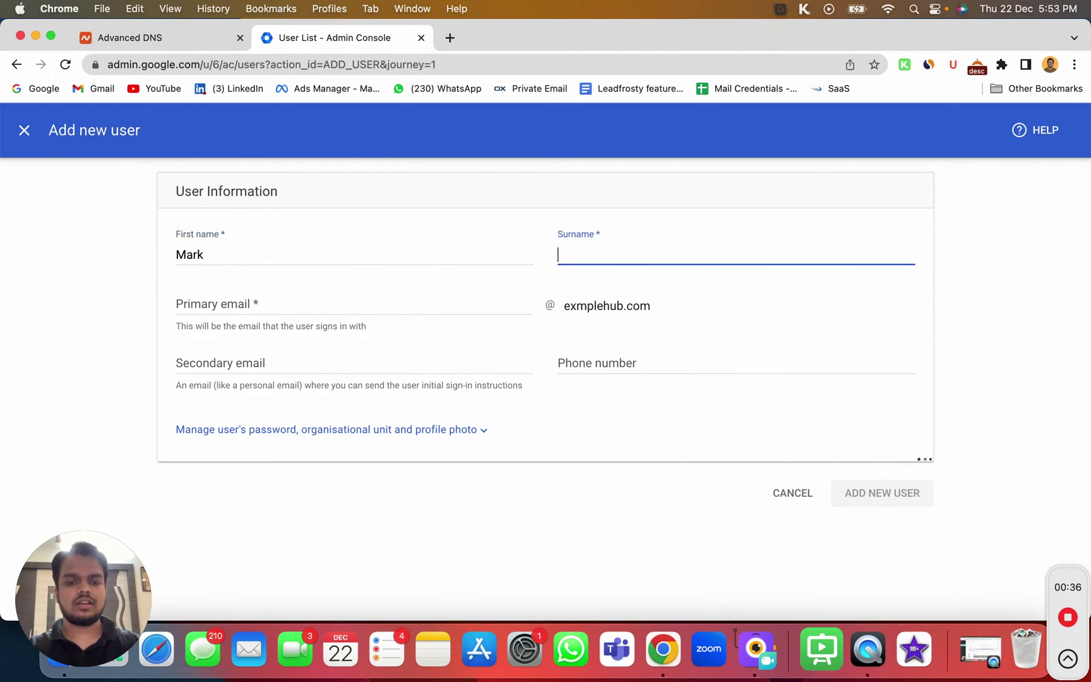
pyautogui.write('D')
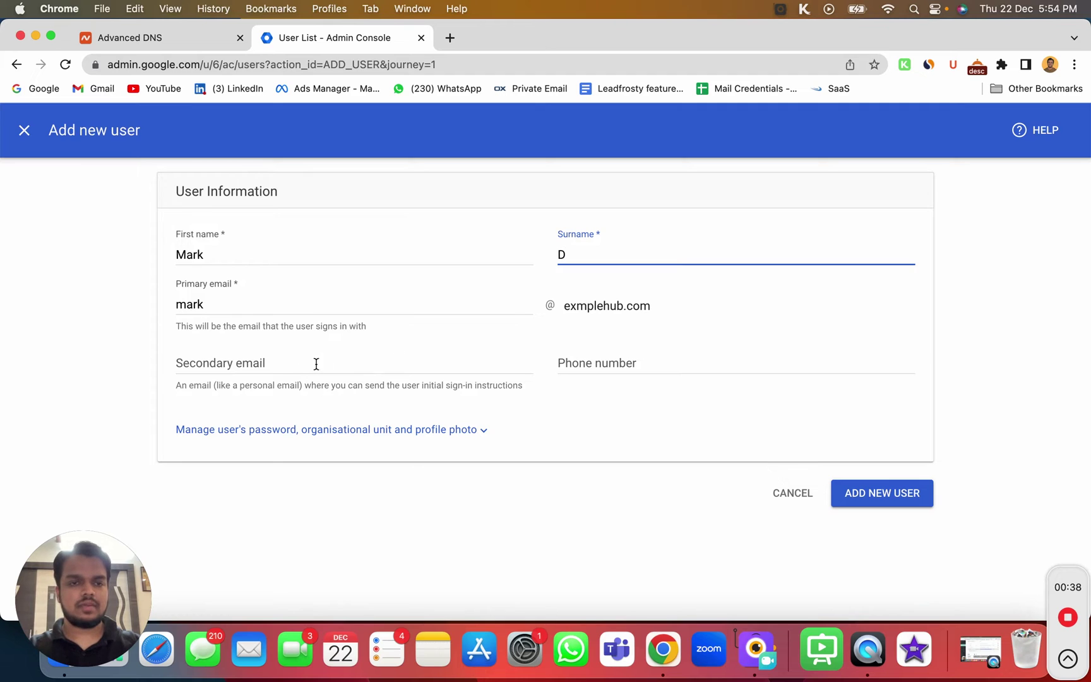
pyautogui.click(316, 363)
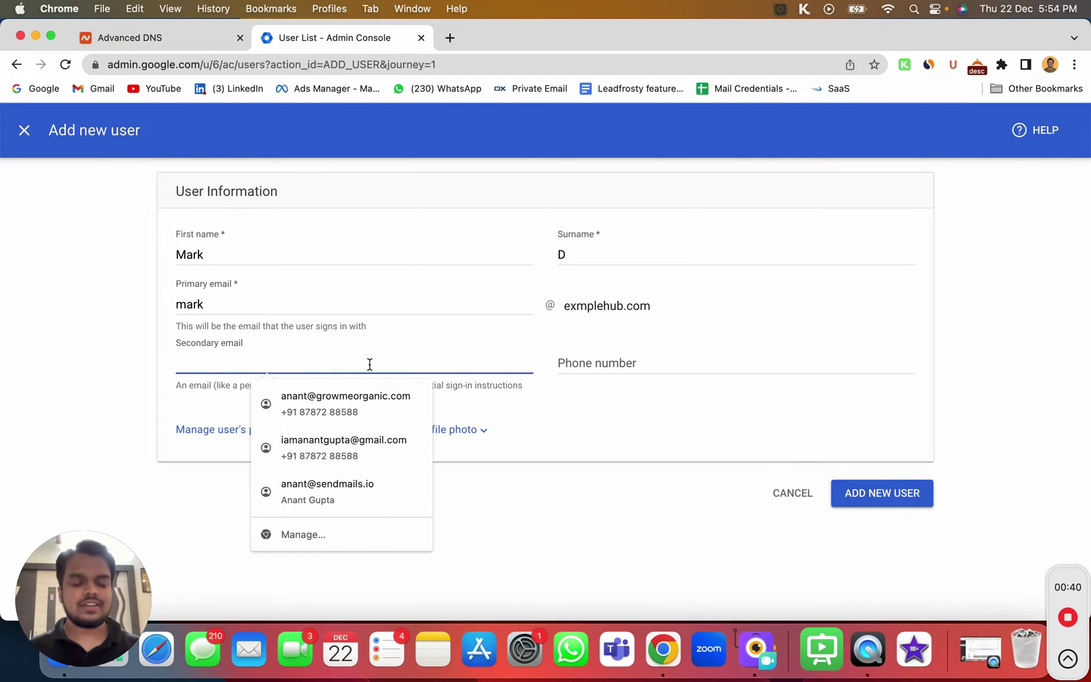
pyautogui.click(654, 449)
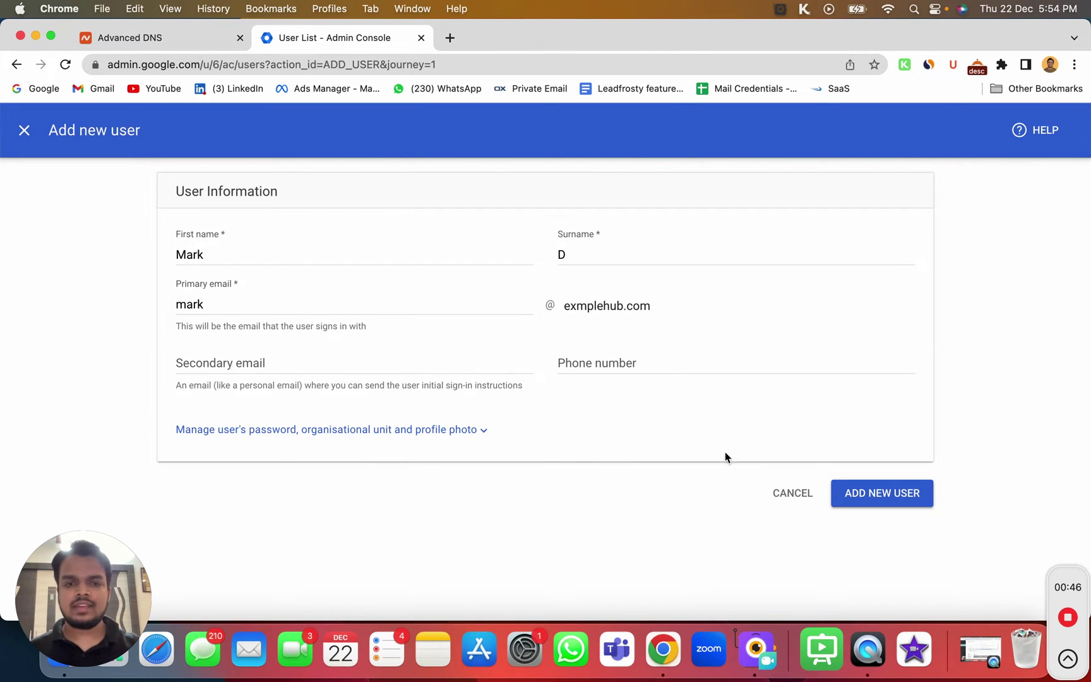
pyautogui.click(437, 429)
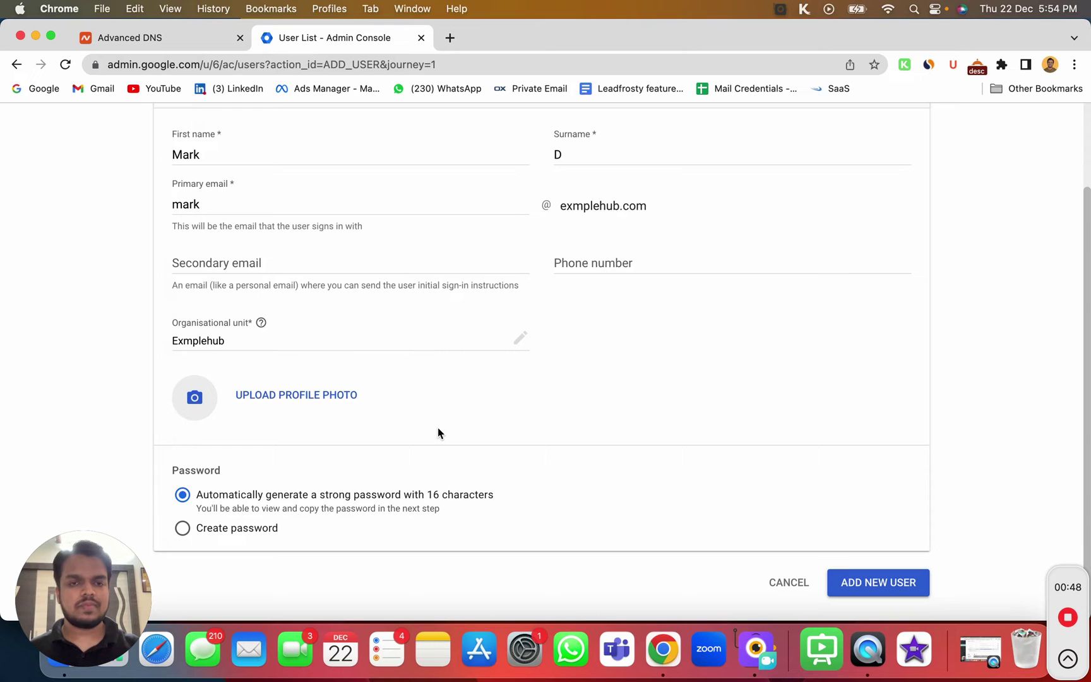
# Try uploading a profile photo, cancel it, and note the auto-generated 16-character password option
pyautogui.click(195, 408)
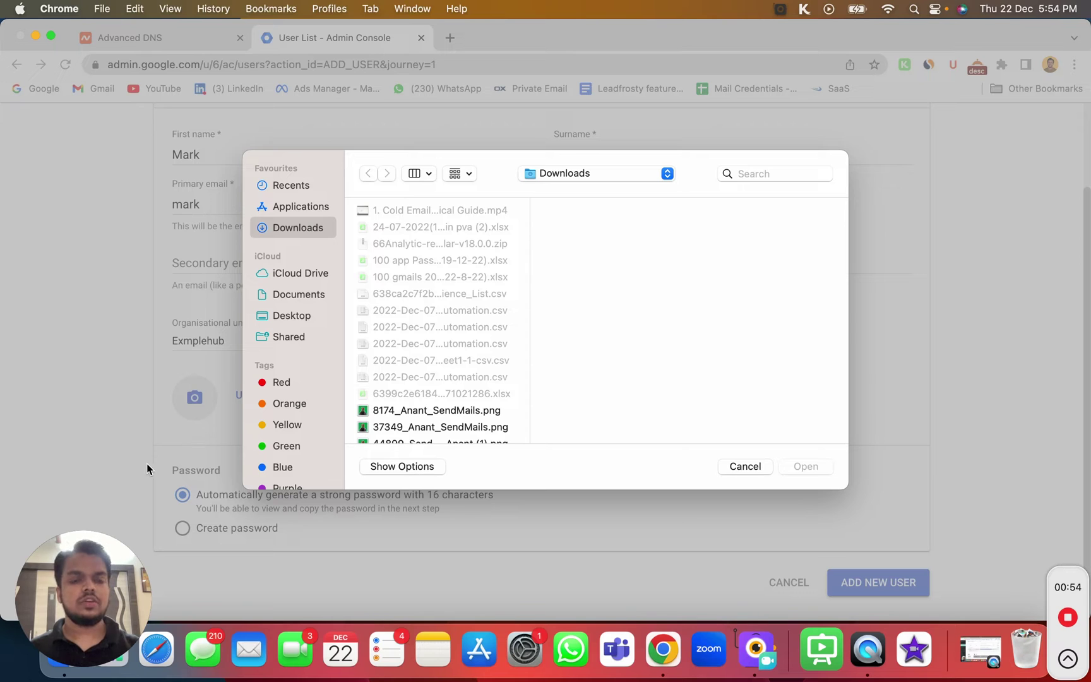
pyautogui.click(754, 466)
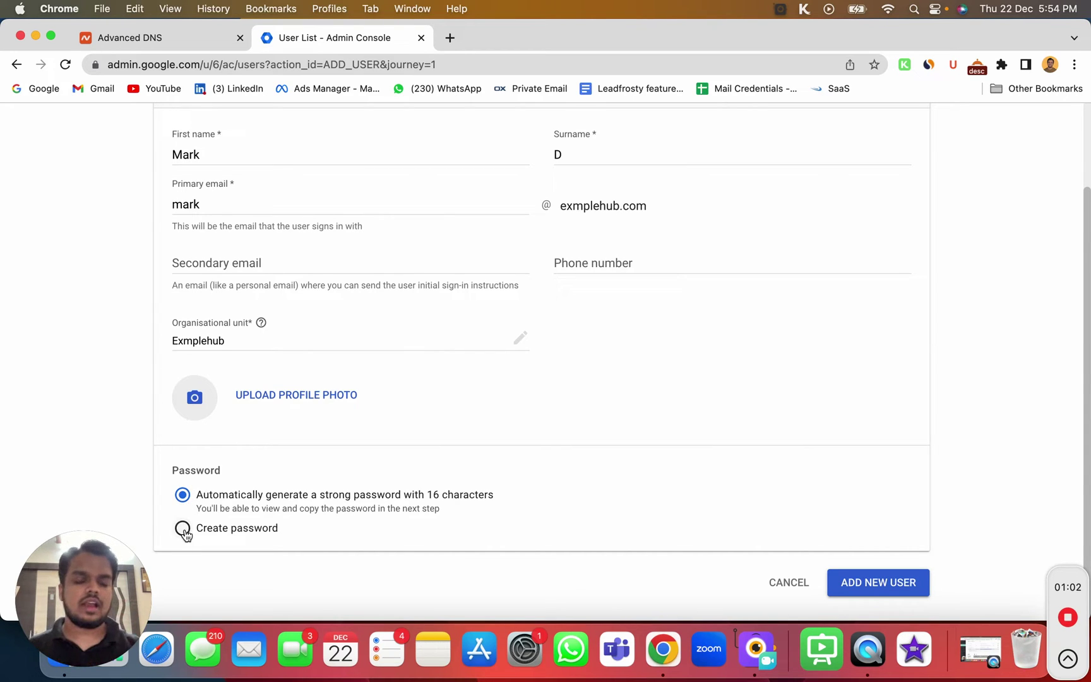
pyautogui.moveTo(205, 497); pyautogui.dragTo(453, 495)
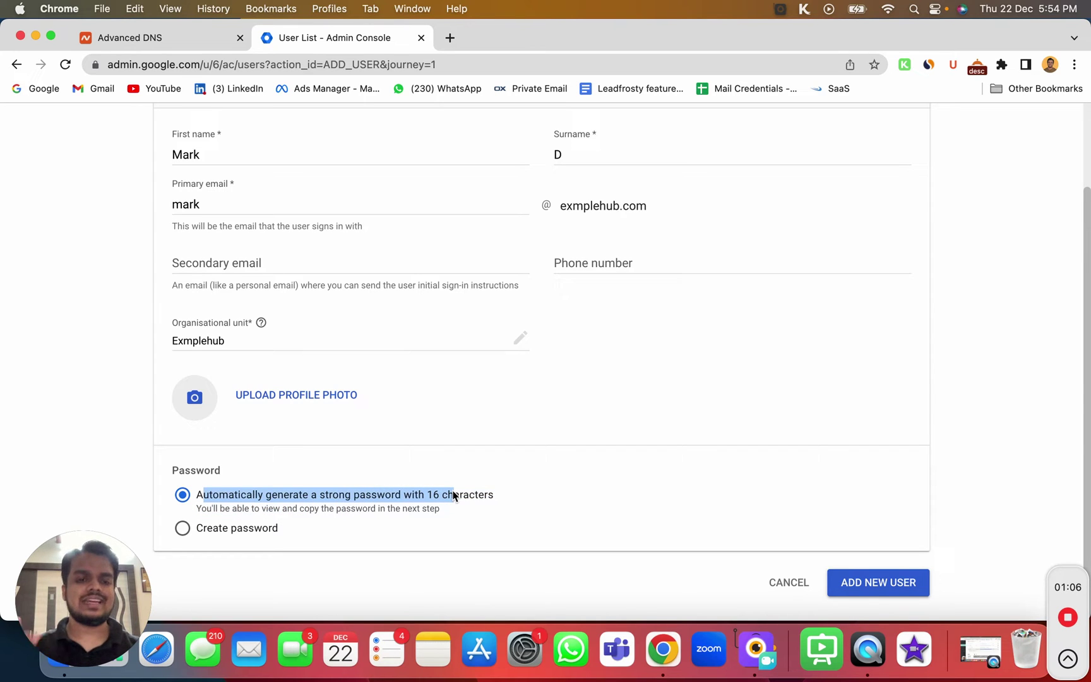
# Give the first user a custom password, checking it by revealing it, and create the user
pyautogui.click(183, 529)
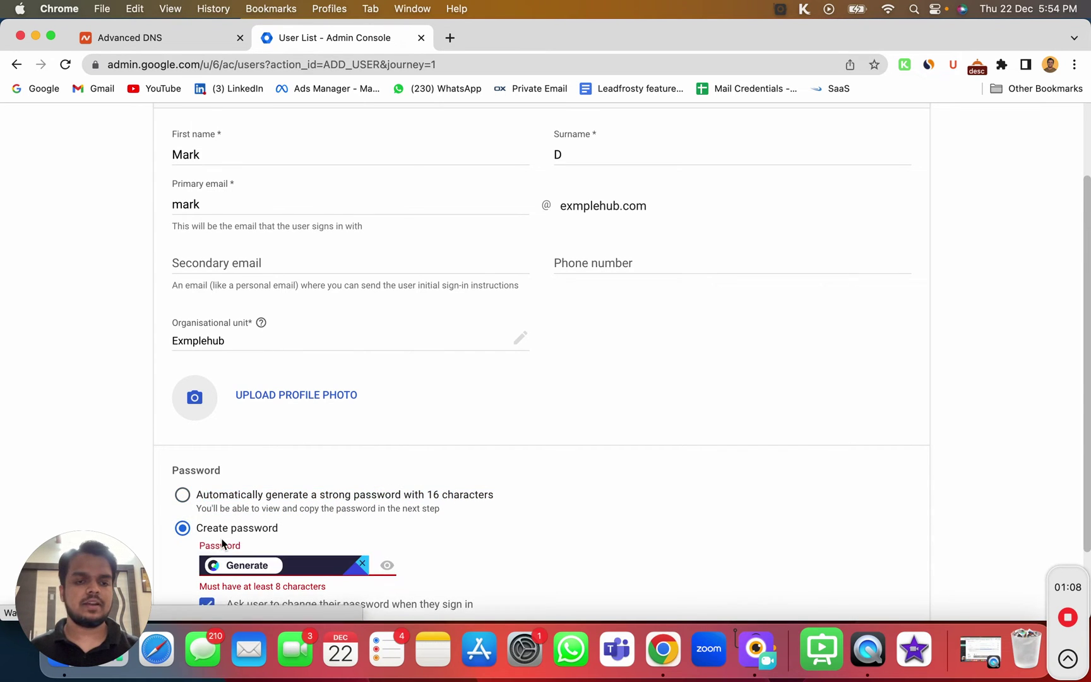
pyautogui.click(361, 562)
pyautogui.click(346, 562)
pyautogui.scroll(-3, 346, 562)
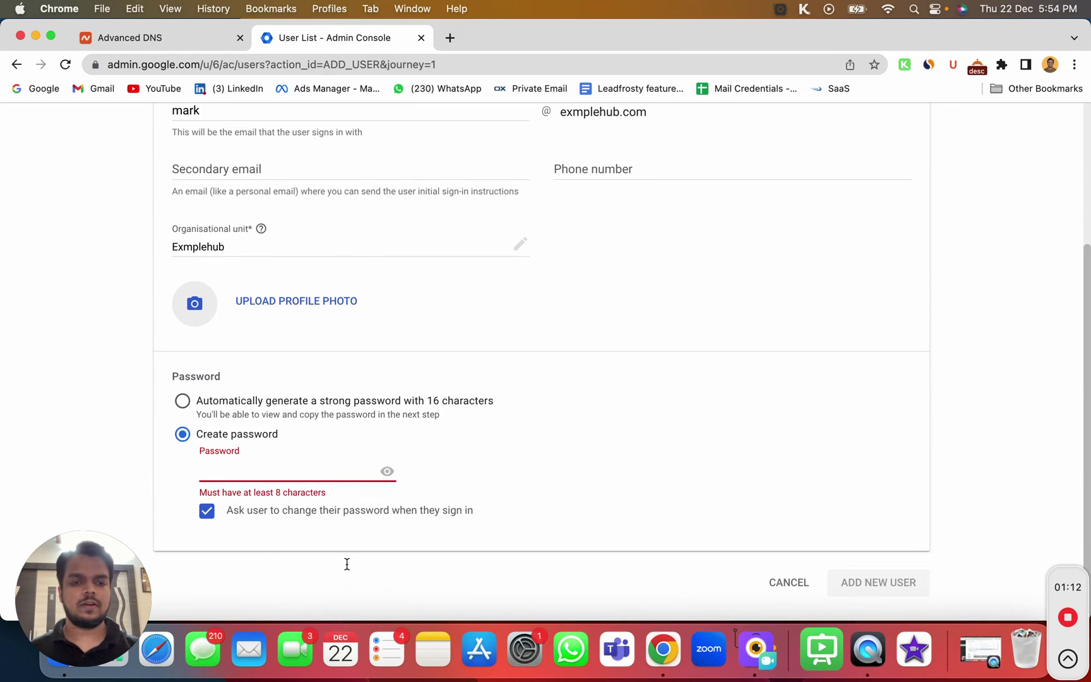
pyautogui.write('•••')
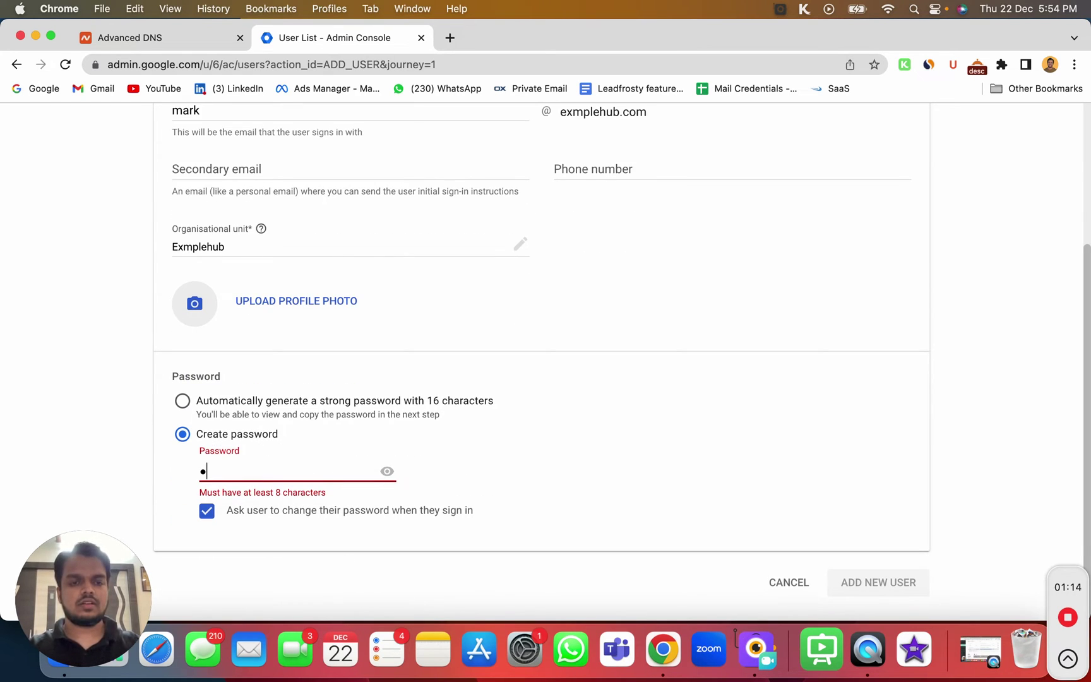
pyautogui.write('•••••')
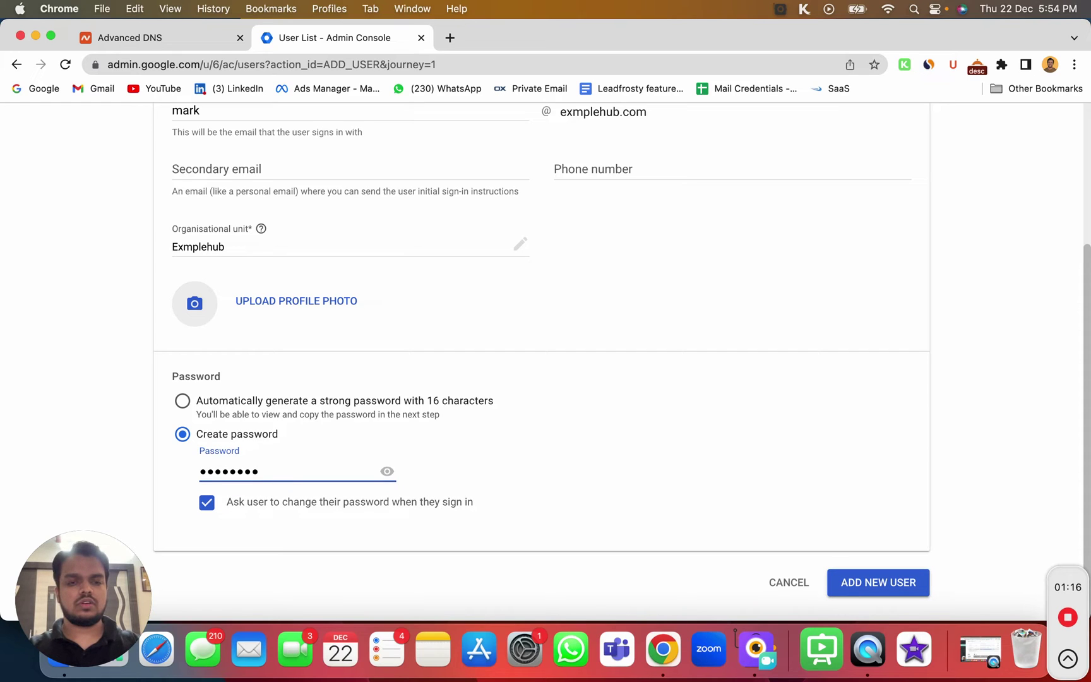
pyautogui.click(387, 471)
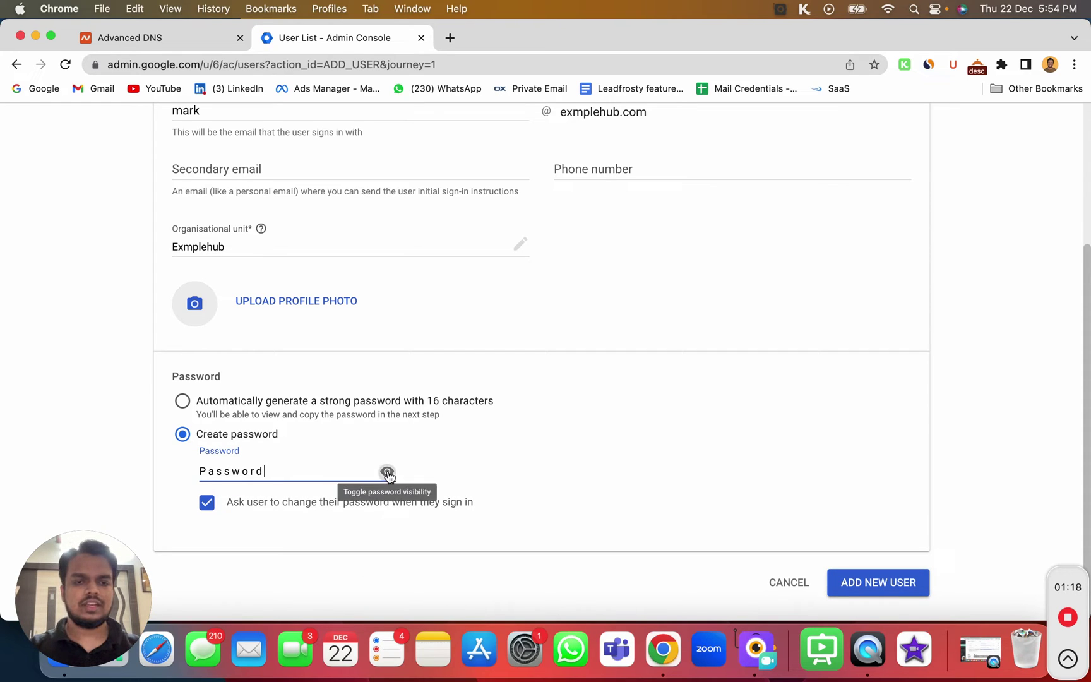
pyautogui.click(387, 472)
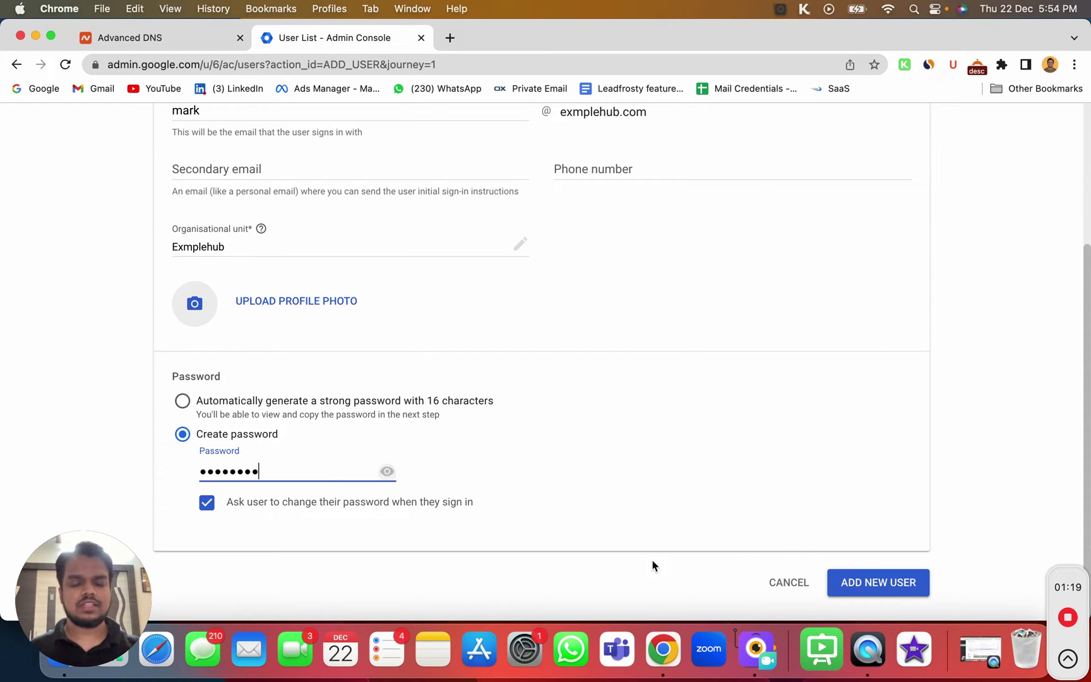
pyautogui.click(857, 576)
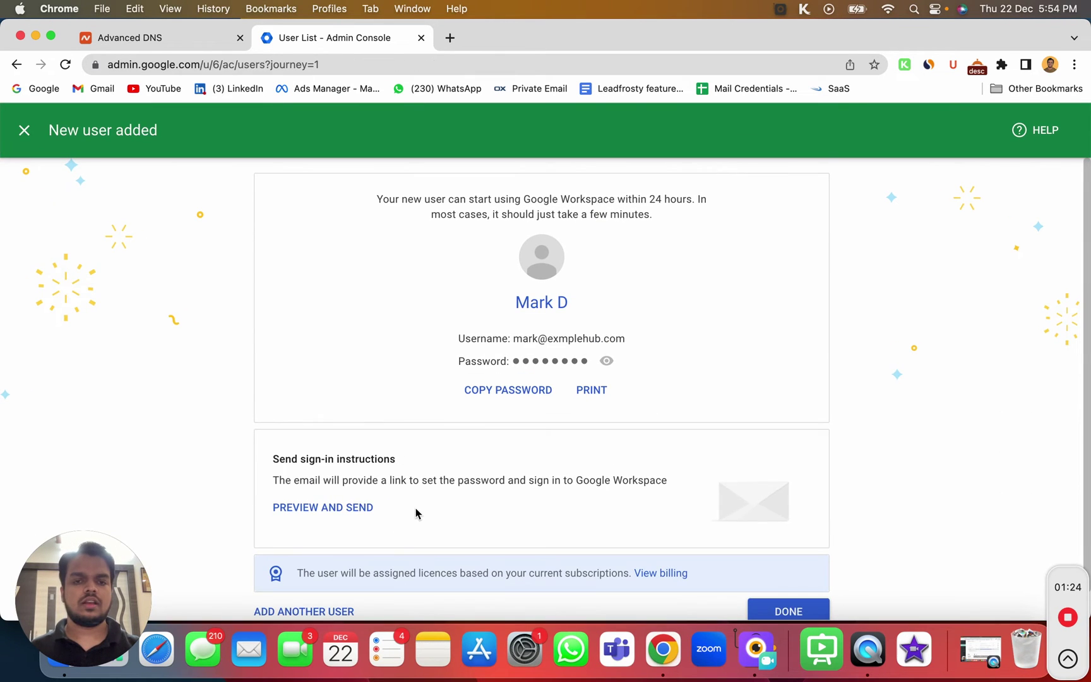
# Review the new user's sign-in credentials, then close the confirmation to begin another user
pyautogui.scroll(-1, 414, 514)
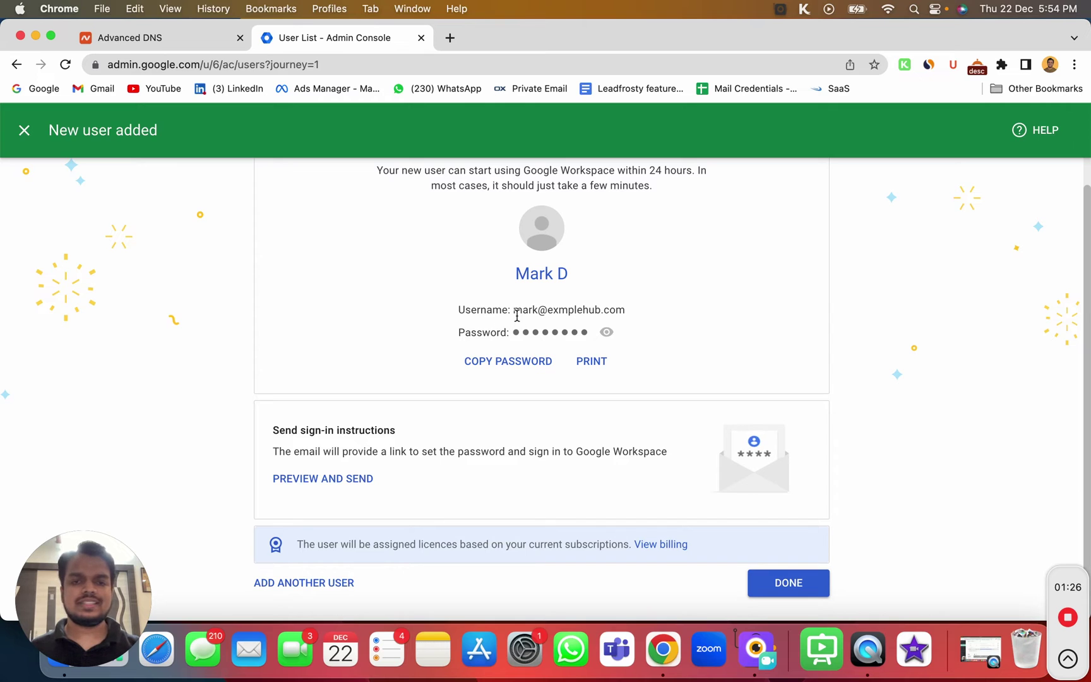
pyautogui.moveTo(513, 311); pyautogui.dragTo(618, 341)
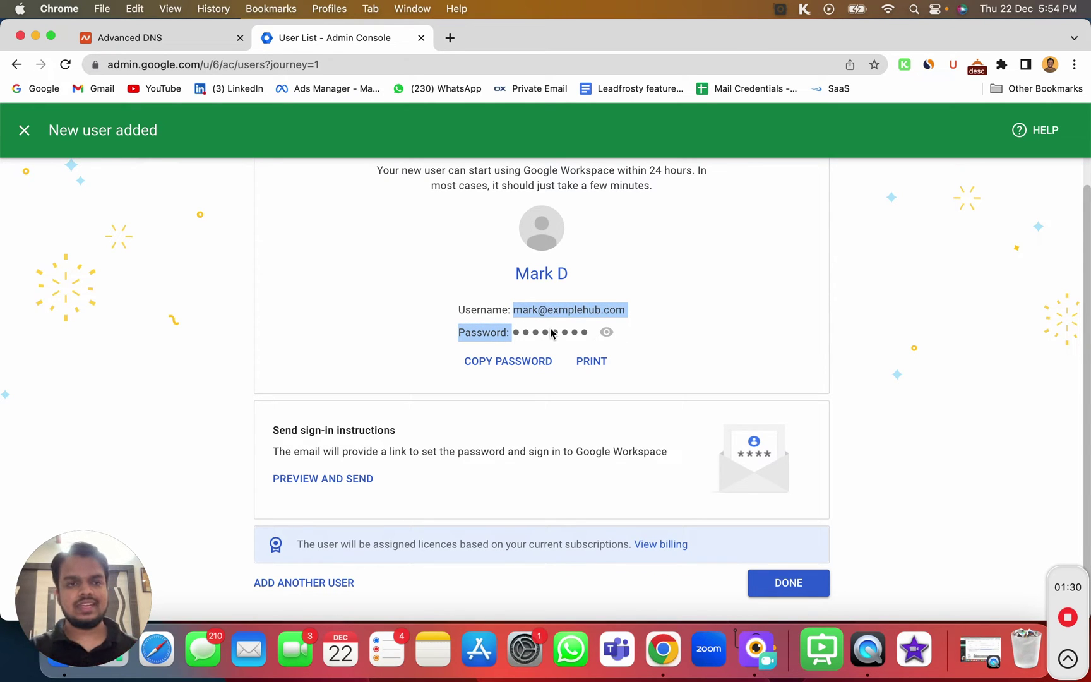
pyautogui.click(24, 133)
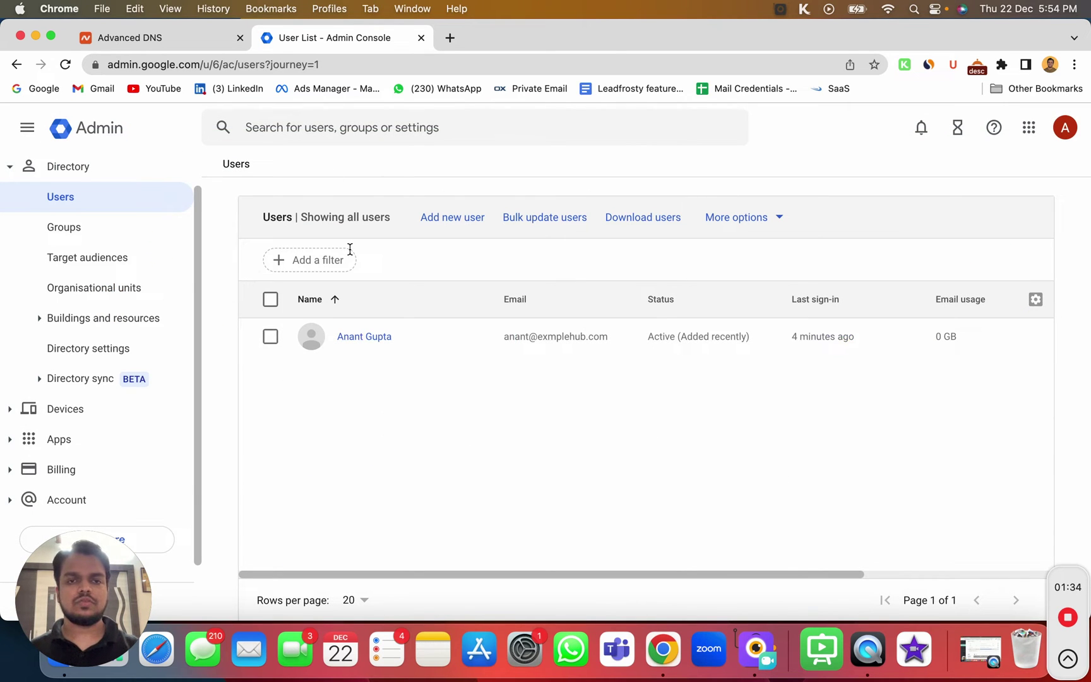
pyautogui.click(441, 233)
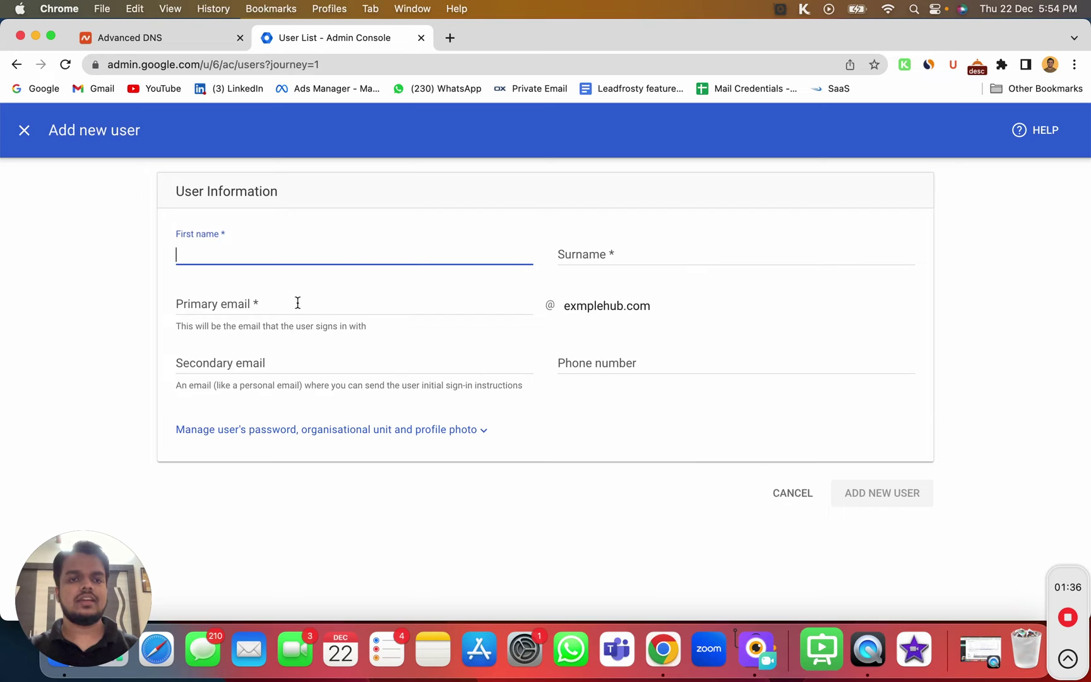
# Add John D with a custom password, without forcing a password change at sign-in
pyautogui.write('John')
pyautogui.press('Tab')
pyautogui.write('D')
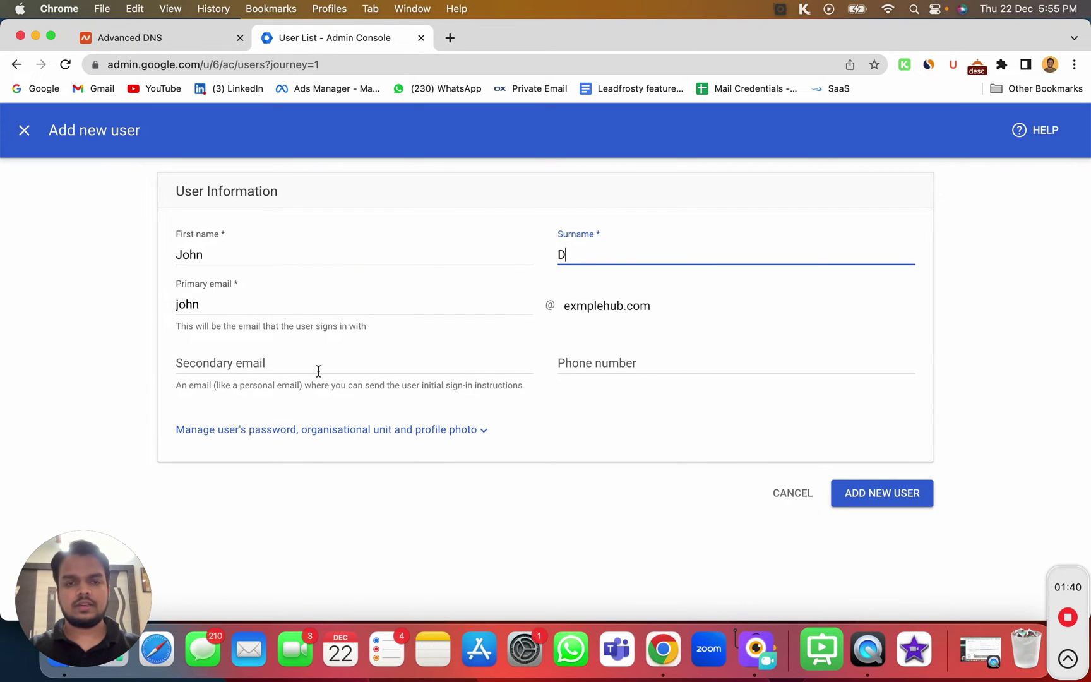
pyautogui.click(293, 435)
pyautogui.scroll(-3, 189, 454)
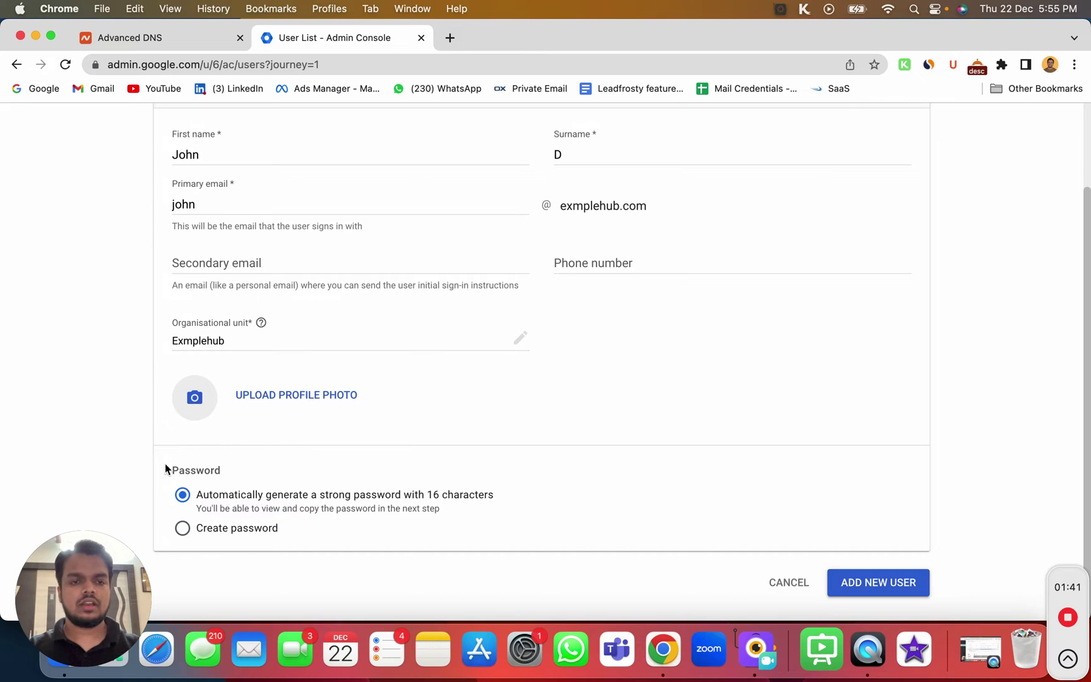
pyautogui.click(202, 530)
pyautogui.write('••')
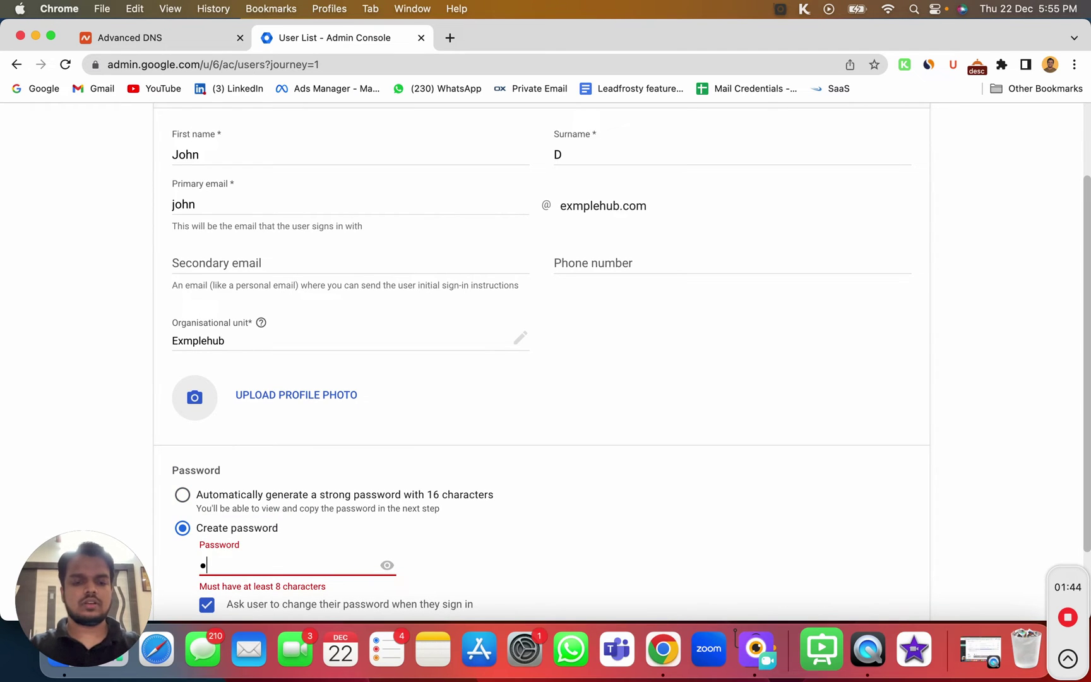
pyautogui.write('•••••')
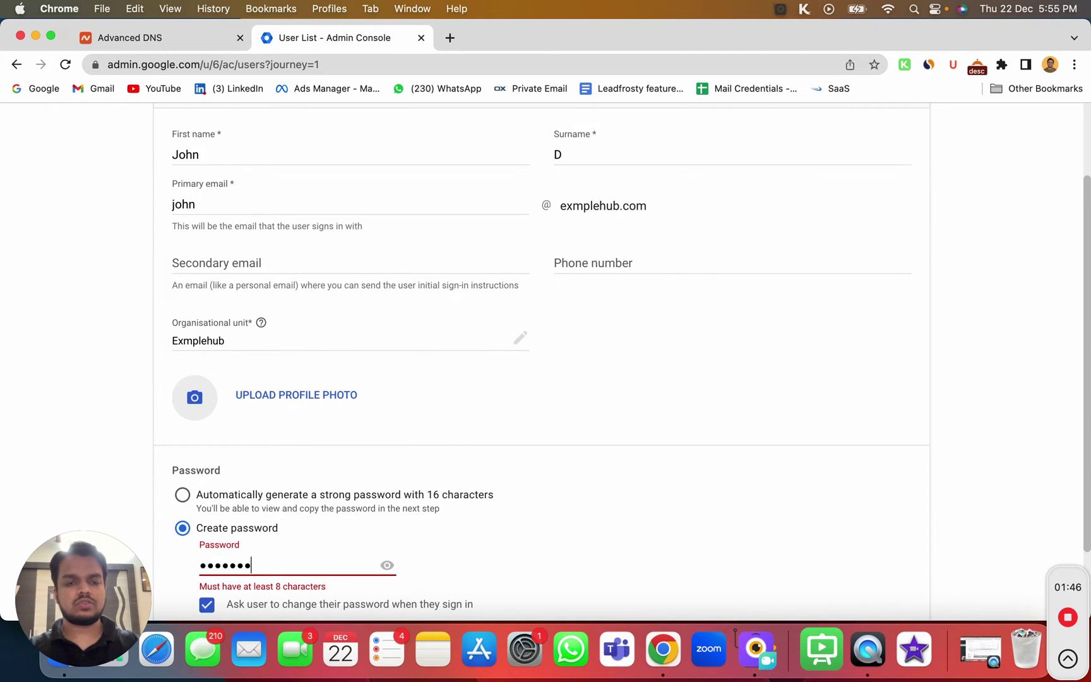
pyautogui.scroll(-3, 246, 609)
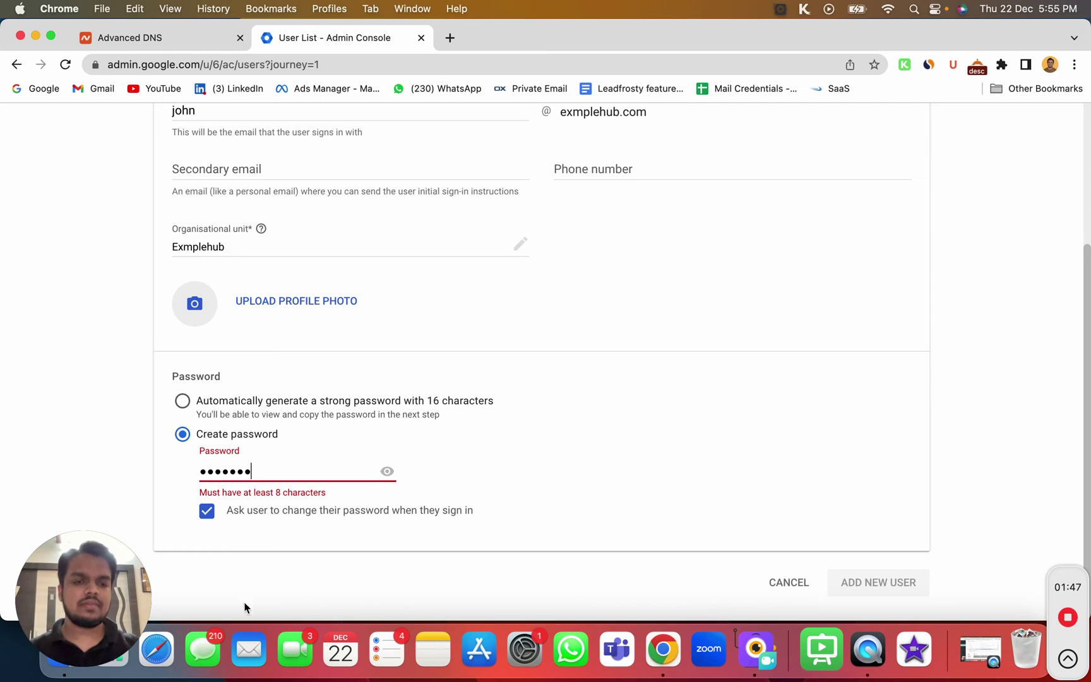
pyautogui.click(205, 512)
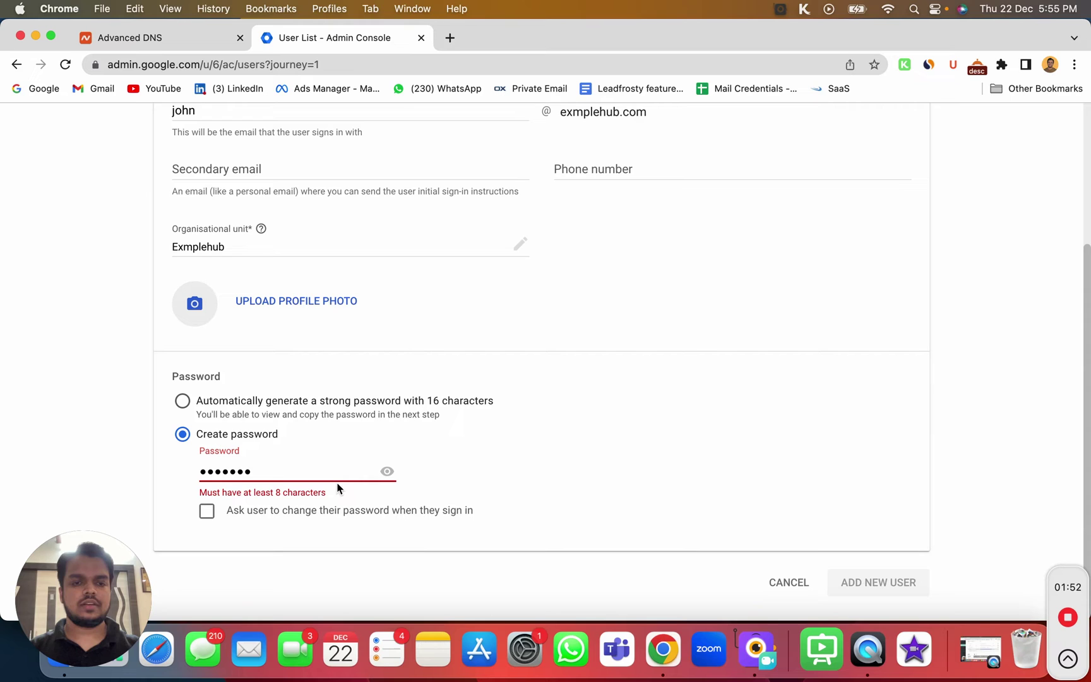
pyautogui.click(386, 472)
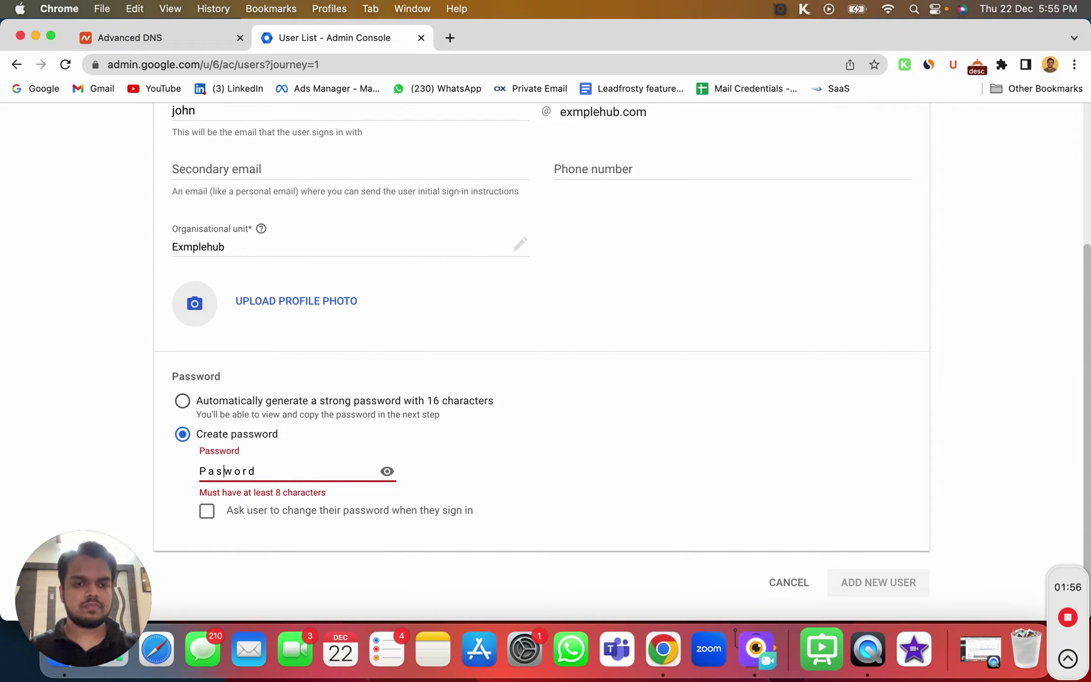
pyautogui.write('s')
pyautogui.click(892, 589)
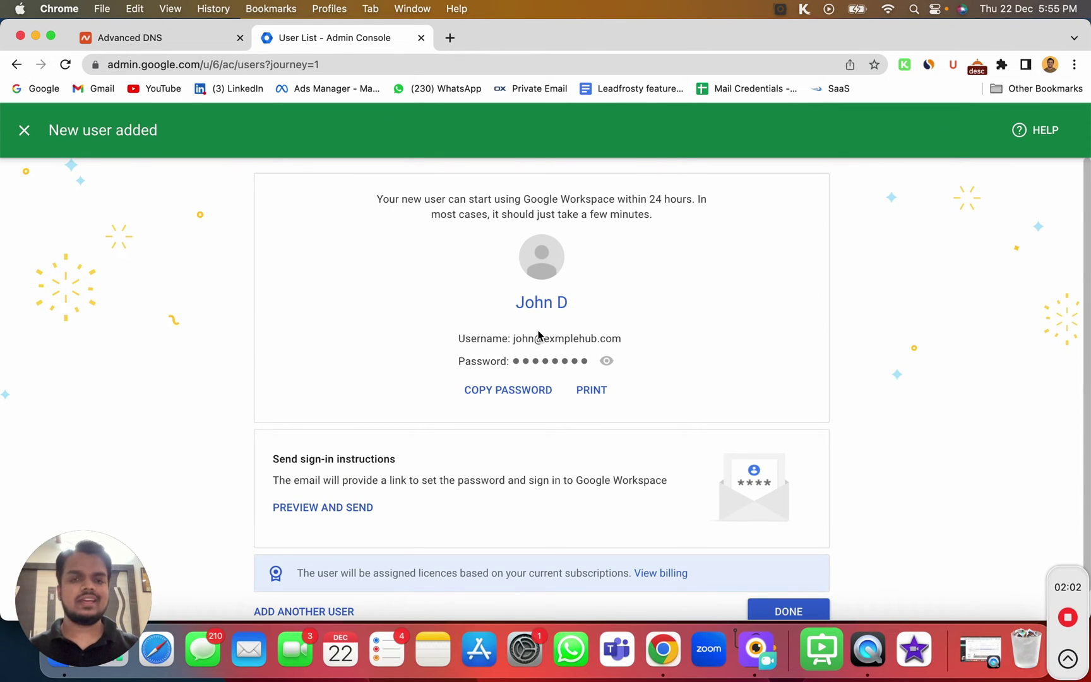
pyautogui.moveTo(511, 344); pyautogui.dragTo(609, 406)
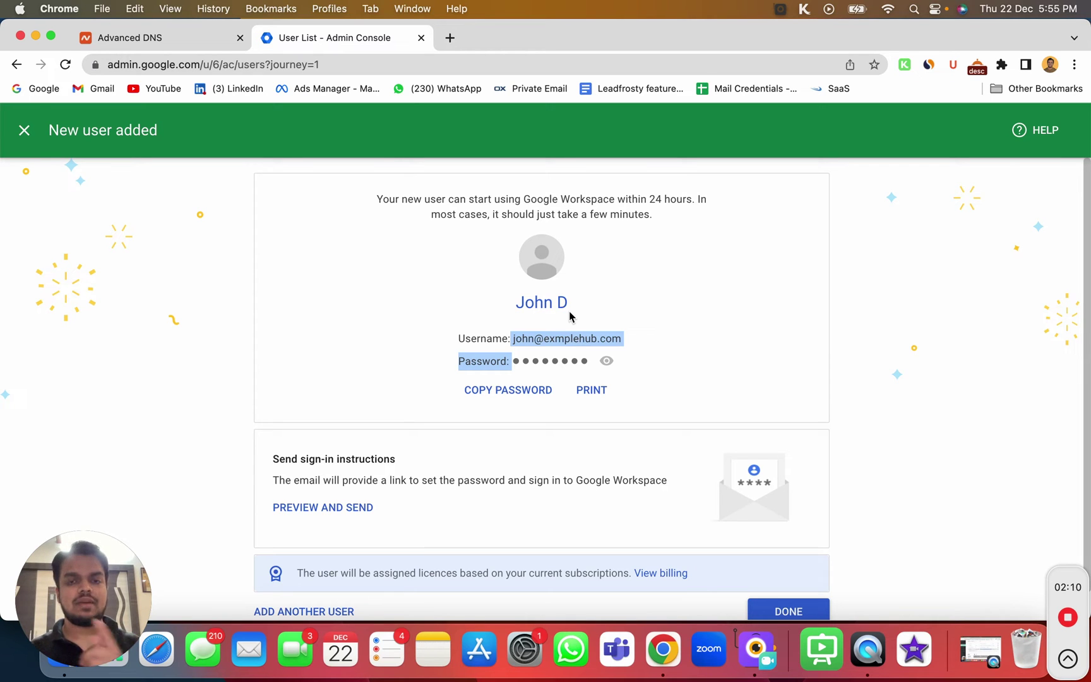
pyautogui.click(28, 135)
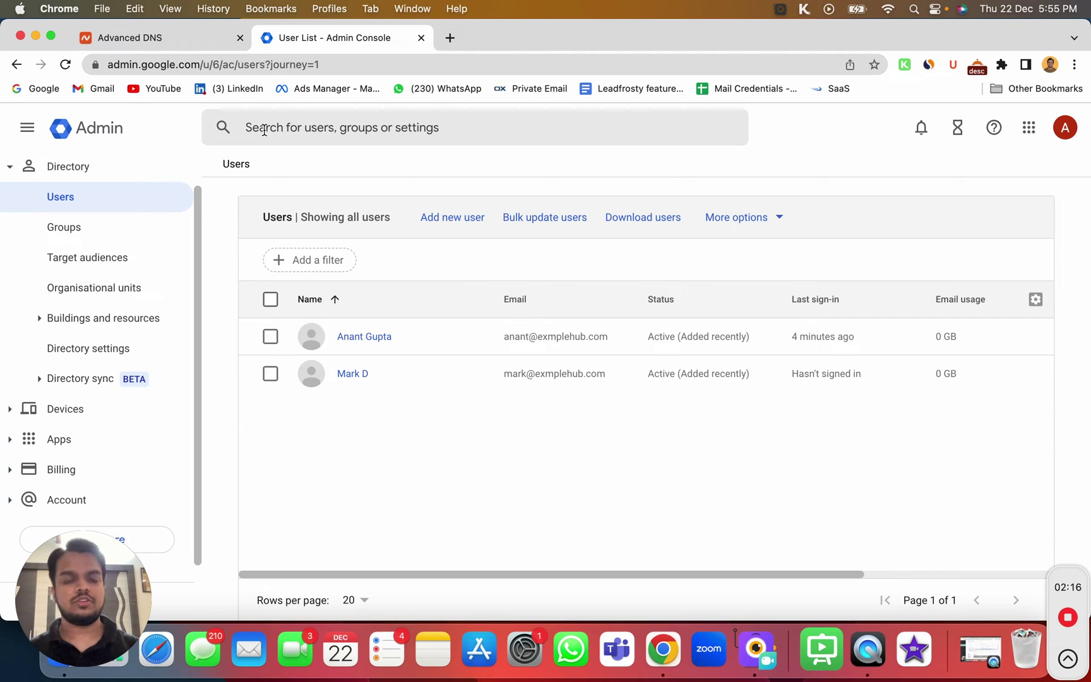
# Find Profile editing via search, allow Name, Photo and Gender edits, and save
pyautogui.click(264, 129)
pyautogui.write('pro')
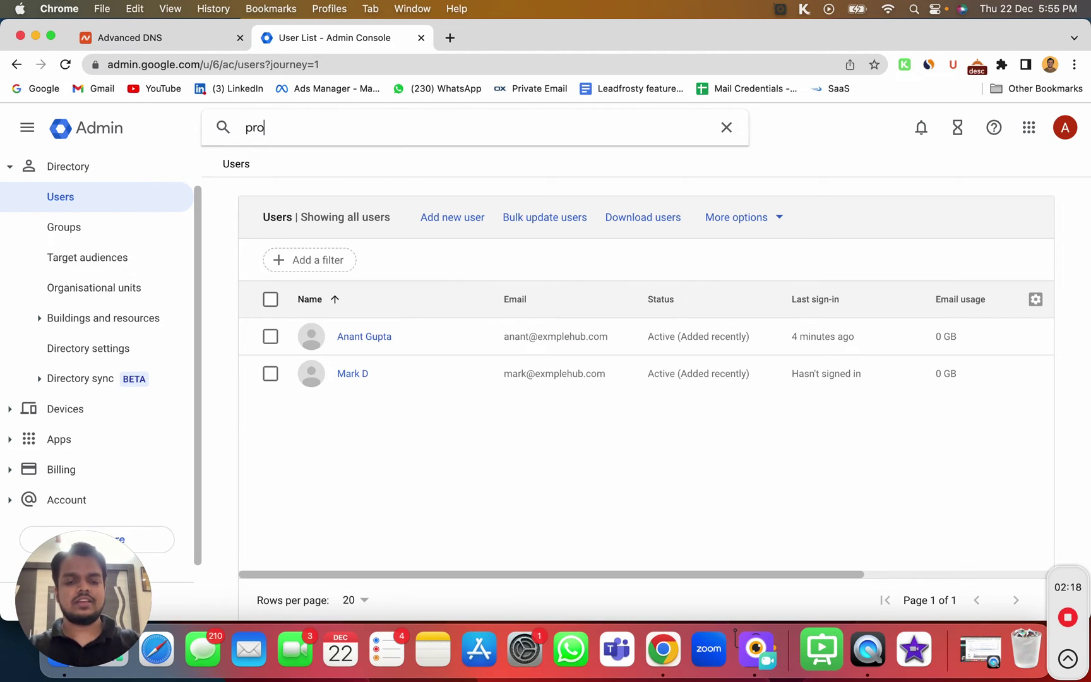
pyautogui.write('file edi')
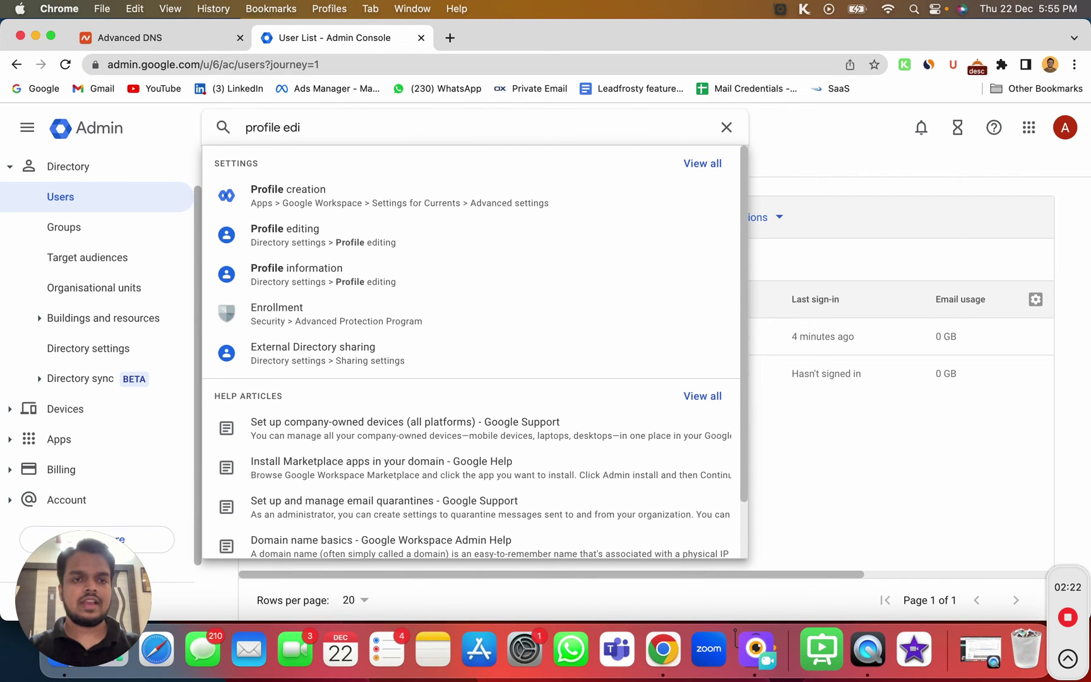
pyautogui.click(306, 233)
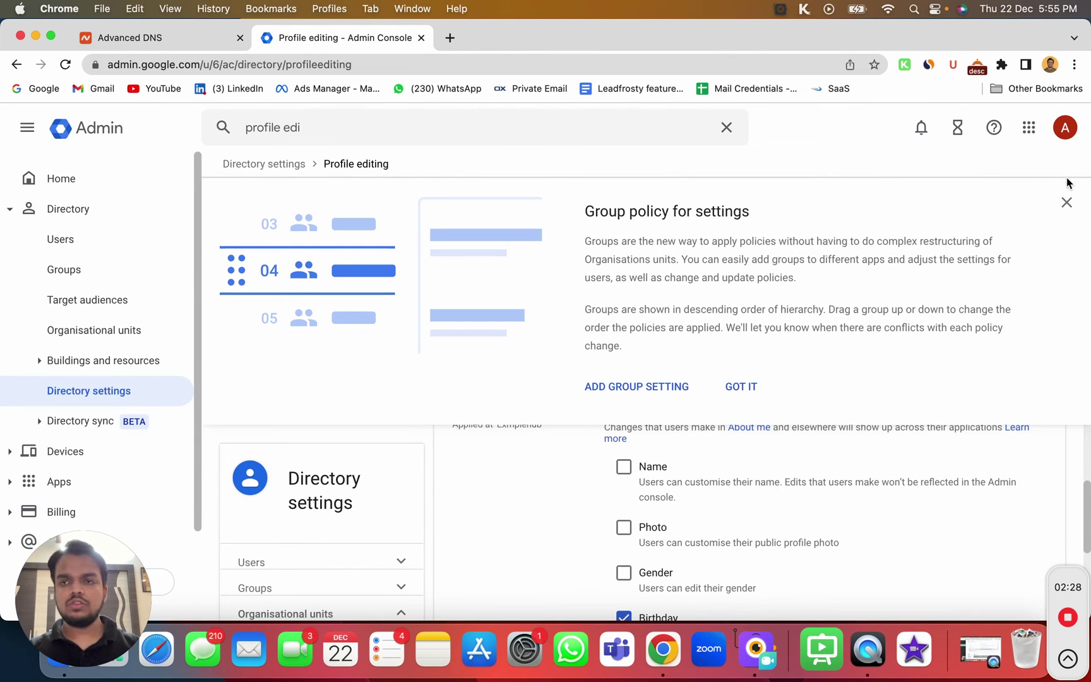
pyautogui.click(1066, 202)
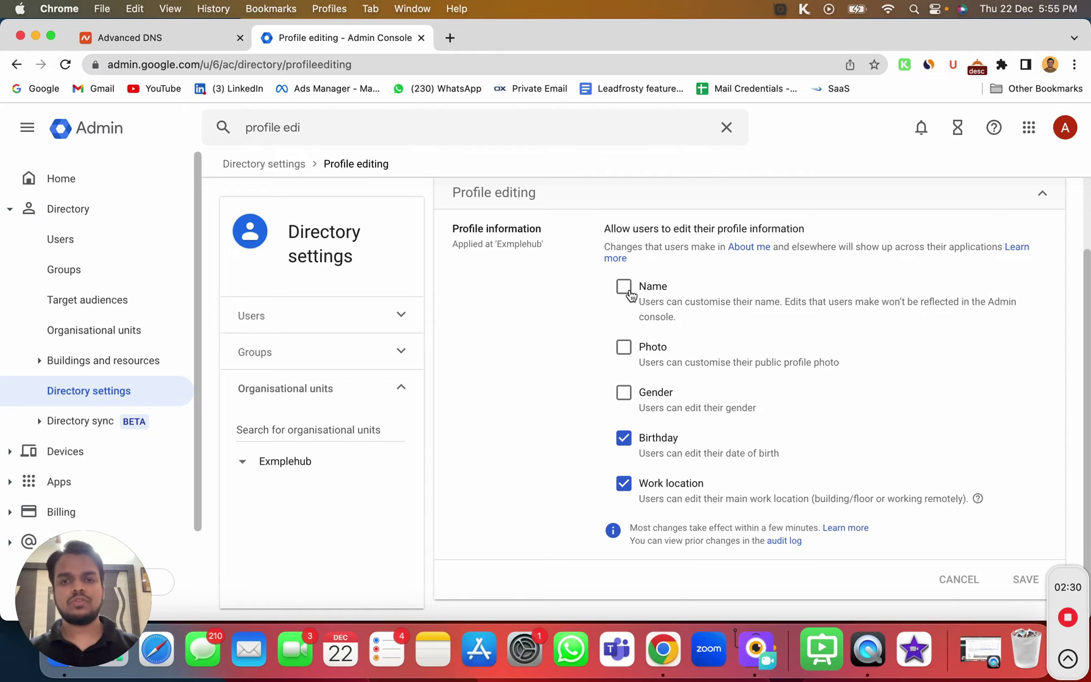
pyautogui.click(625, 288)
pyautogui.click(626, 349)
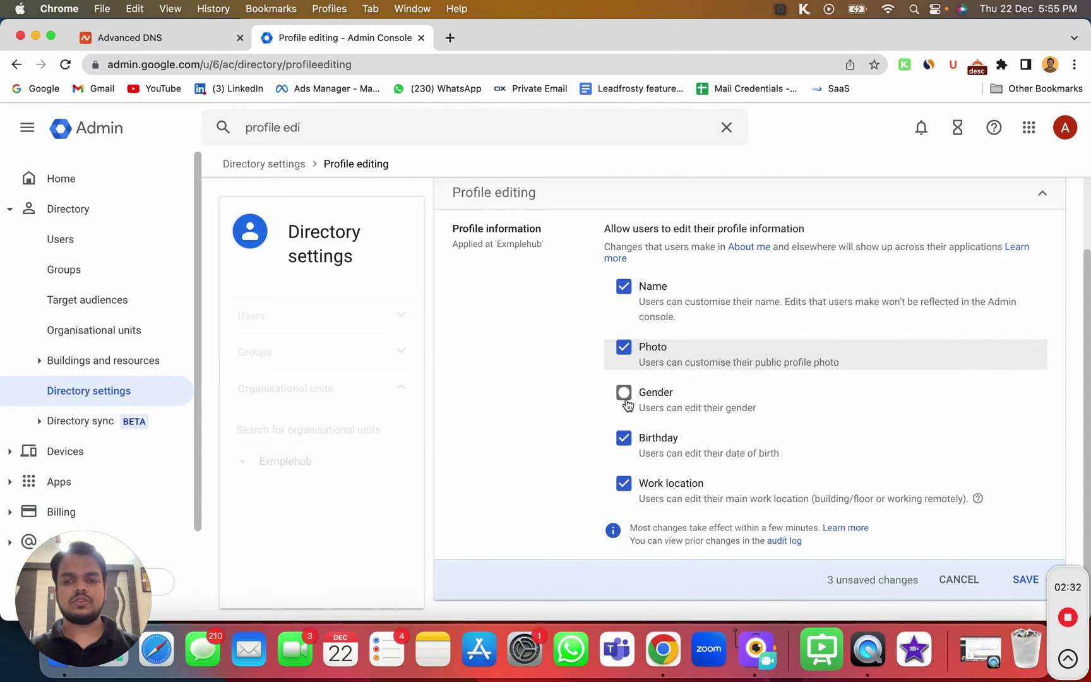
pyautogui.click(625, 394)
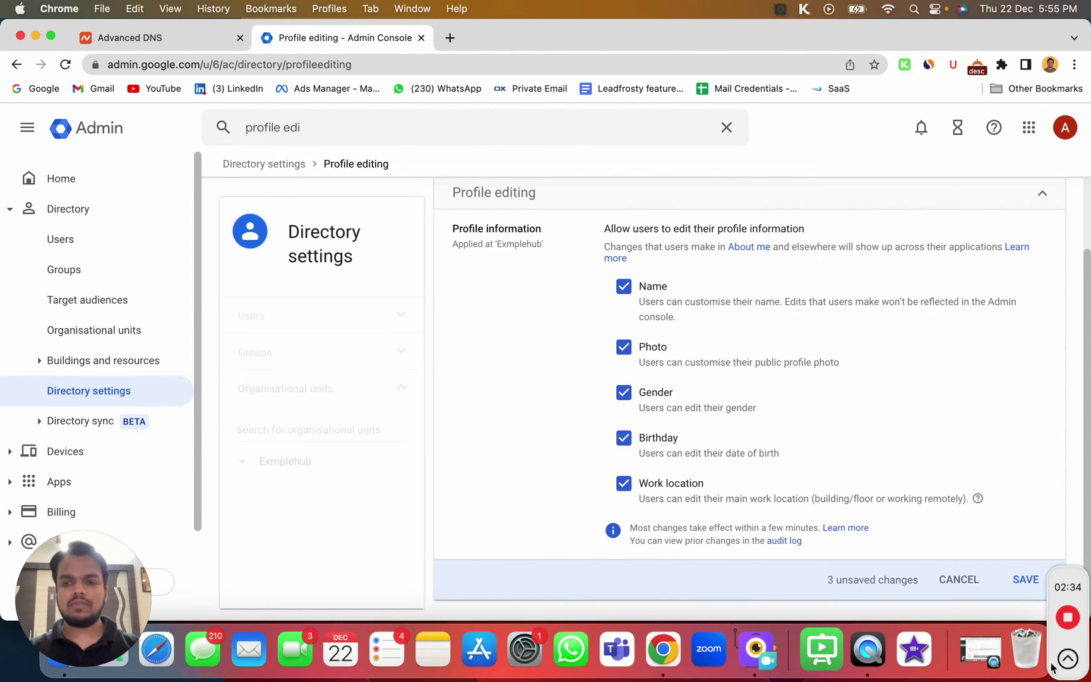
pyautogui.click(1021, 581)
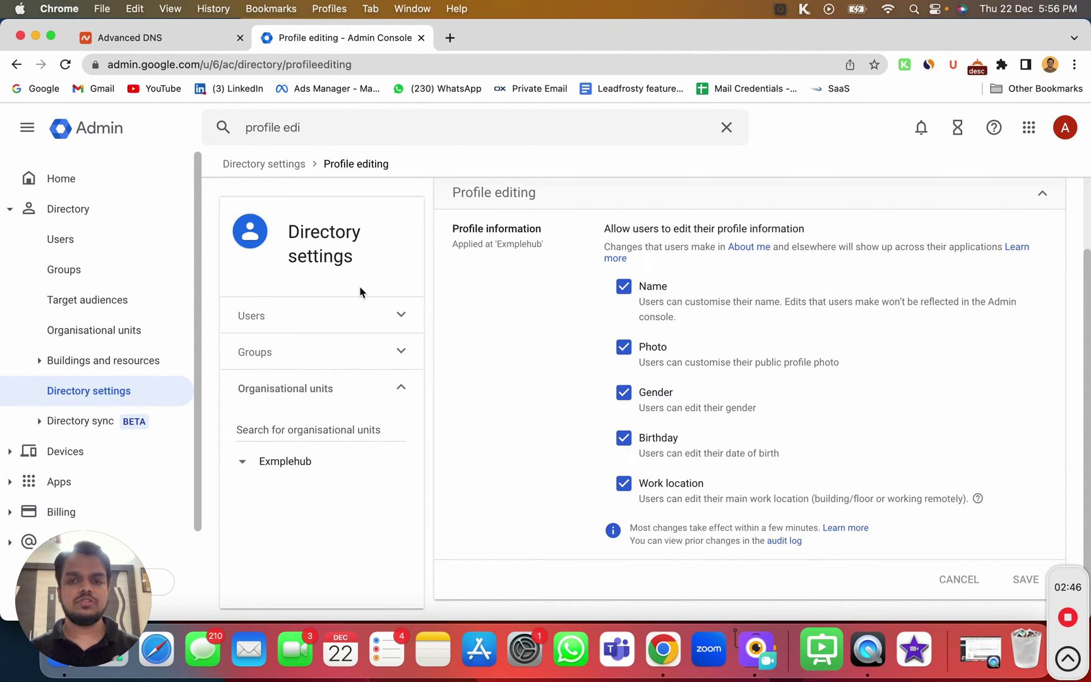
pyautogui.click(62, 183)
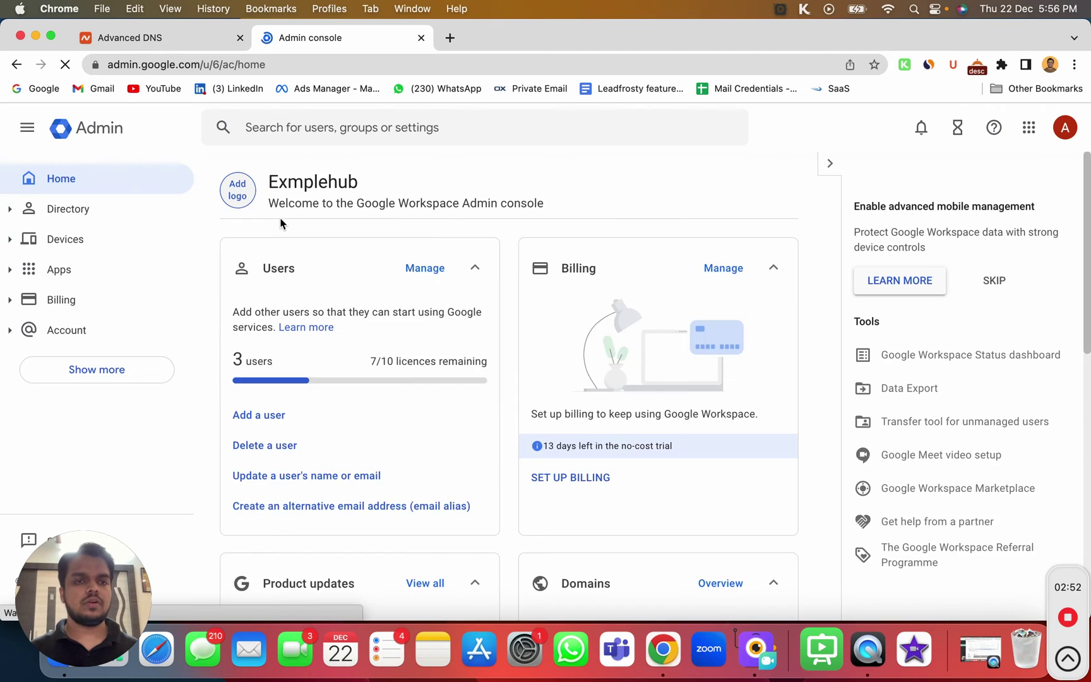
# Scroll through the admin home cards showing 3 users and 7/10 licences remaining
pyautogui.scroll(-3, 280, 224)
pyautogui.scroll(-10, 302, 395)
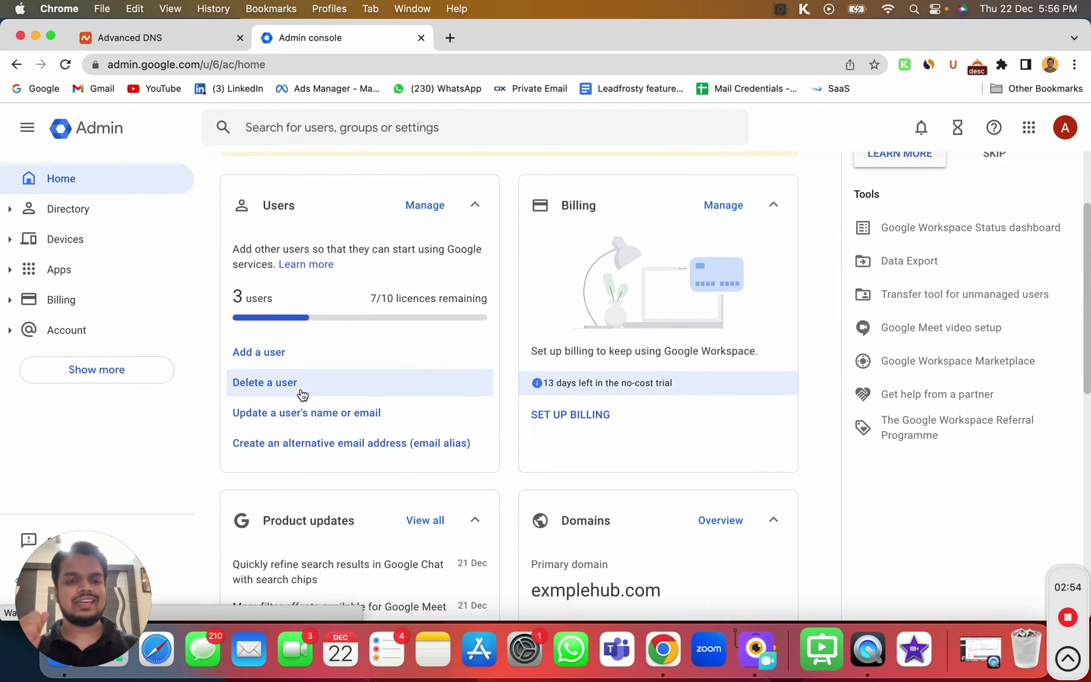
pyautogui.scroll(-6, 392, 501)
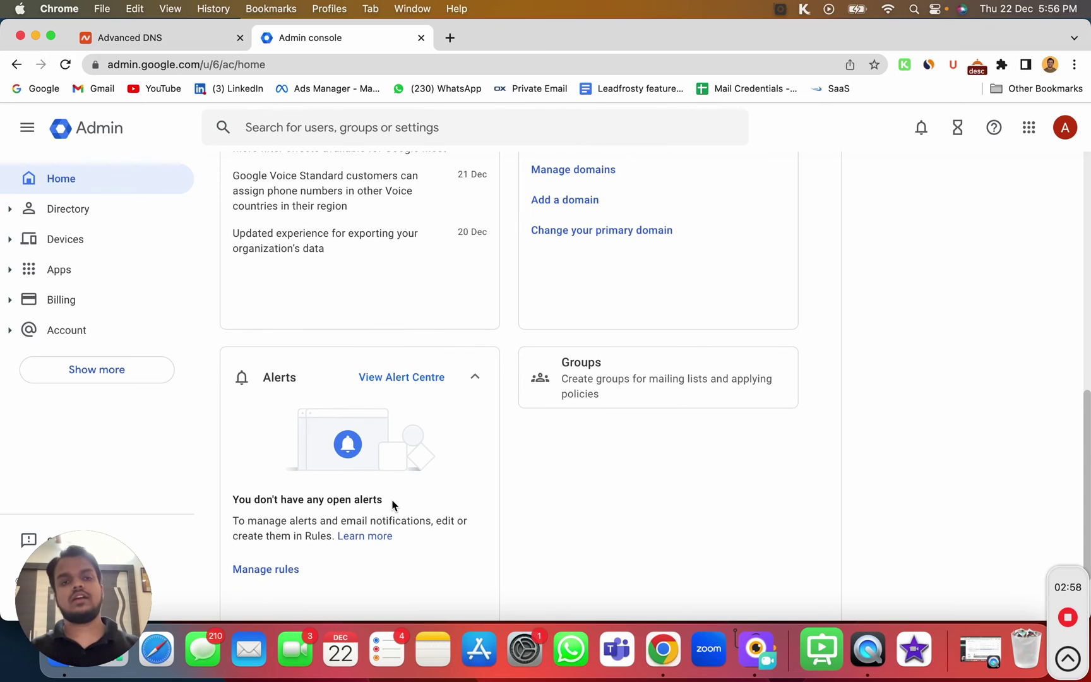
pyautogui.scroll(19, 392, 505)
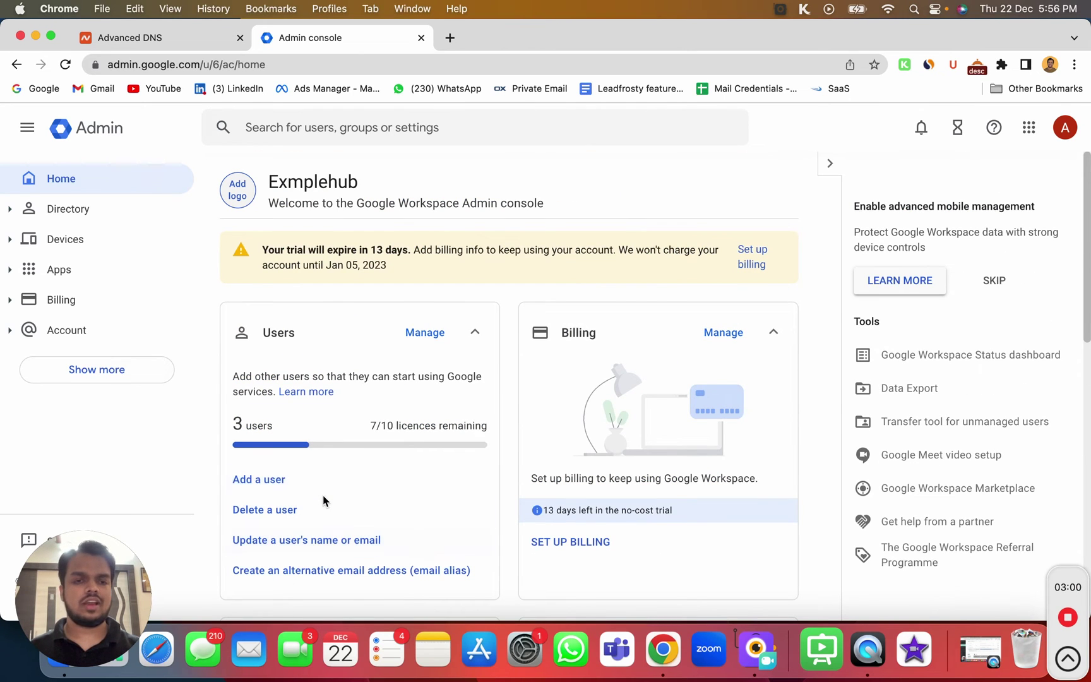
# Open mail.google.com in a new incognito window
pyautogui.click(1074, 64)
pyautogui.click(1004, 137)
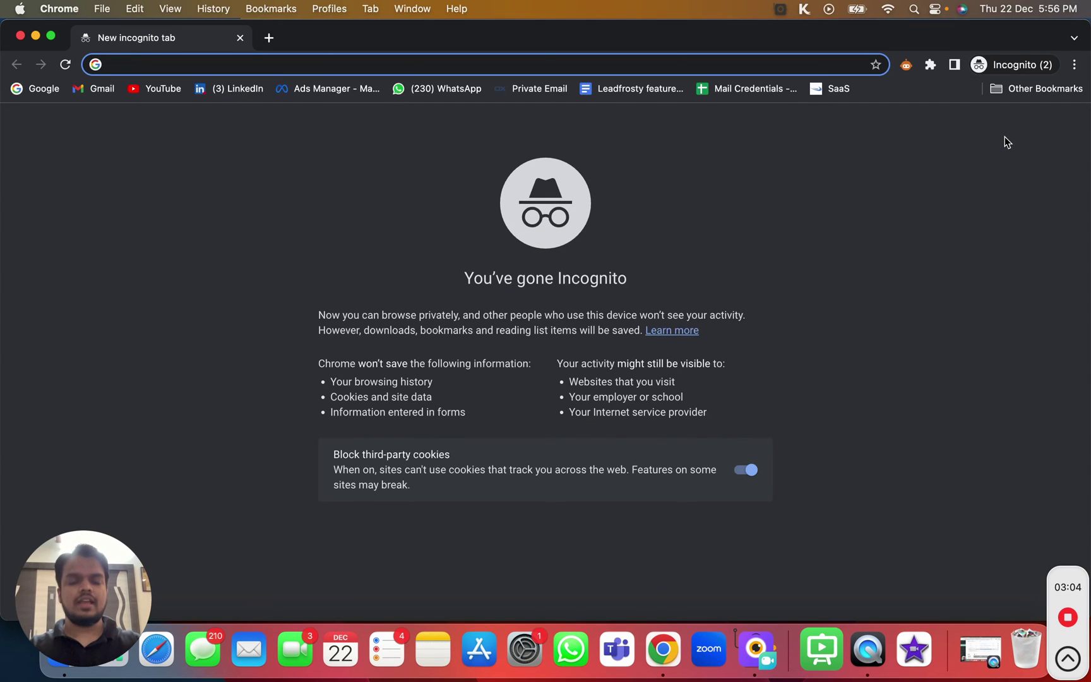
pyautogui.write('mail.')
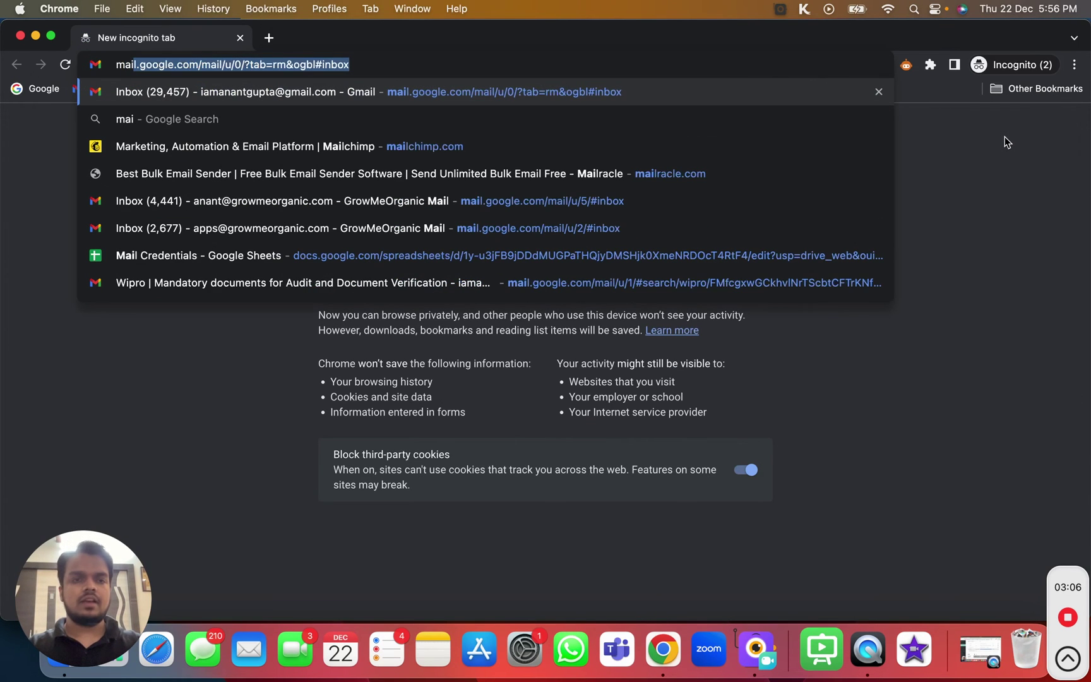
pyautogui.write('google.com')
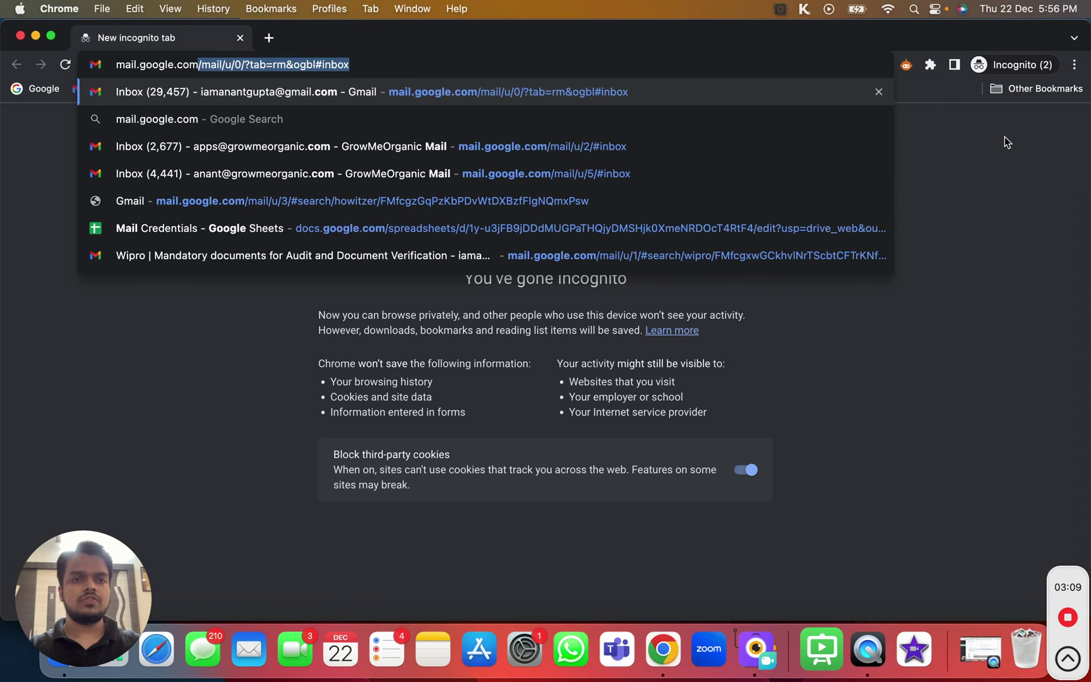
pyautogui.press('BackSpace')
pyautogui.press('Return')
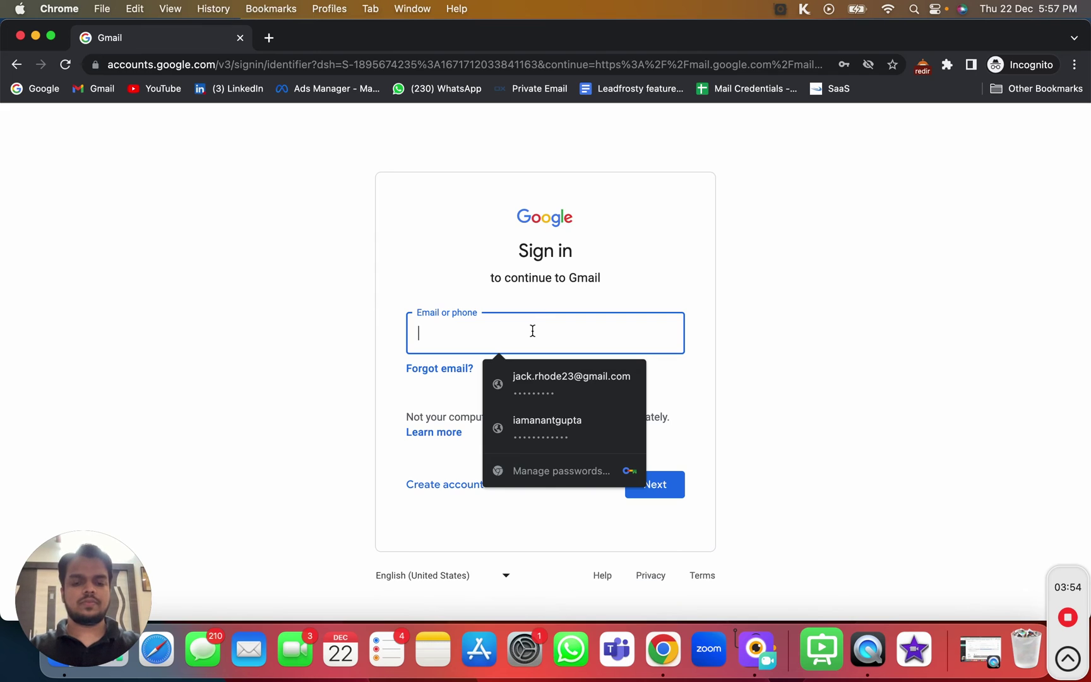
# Sign in with the new user's exmplehub.com email address and password
pyautogui.write('an')
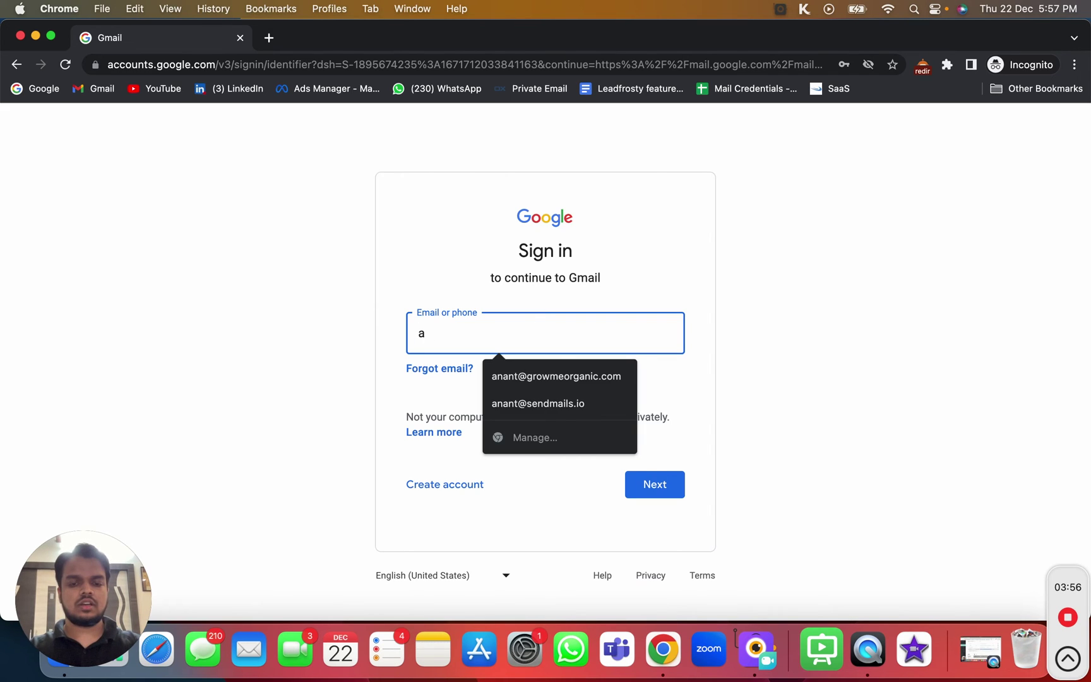
pyautogui.press('BackSpace')
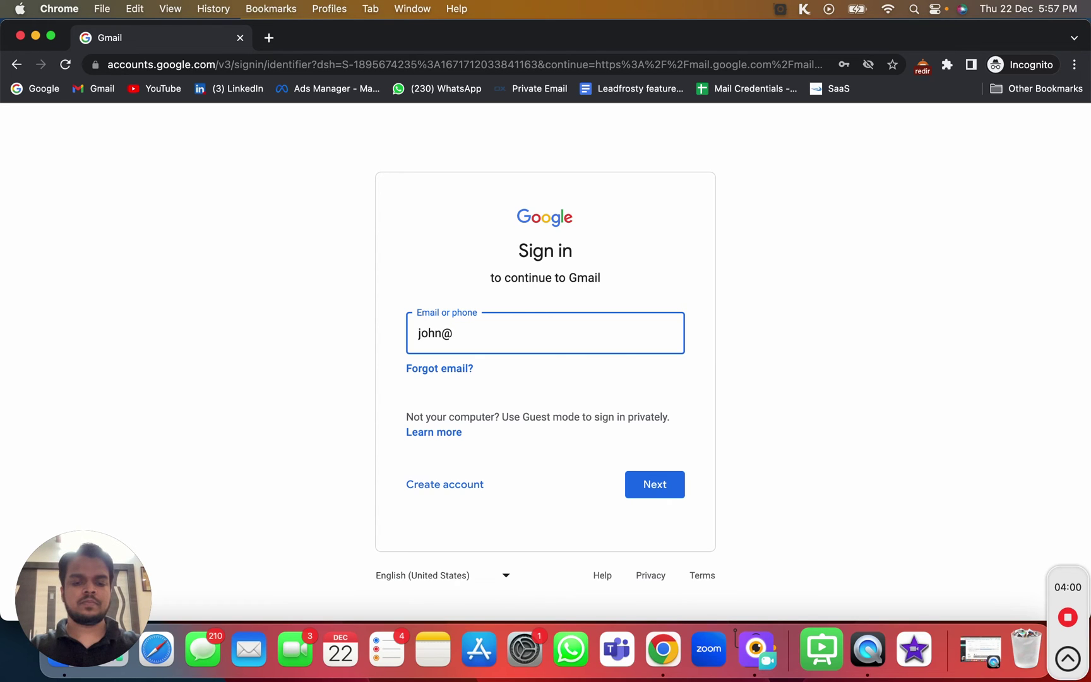
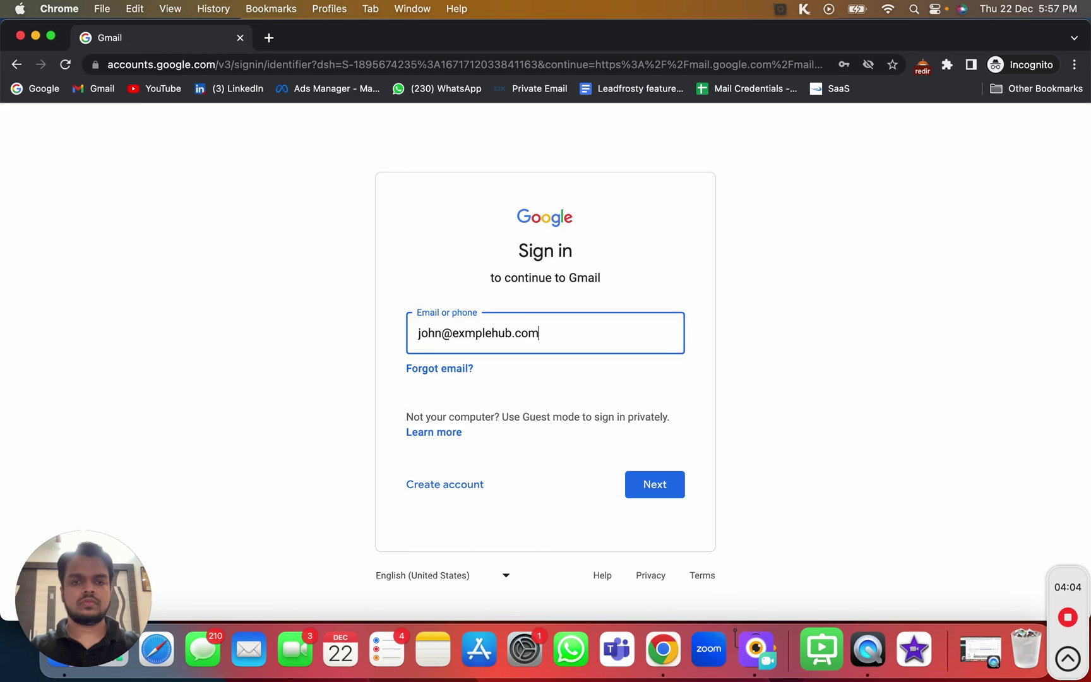
pyautogui.press('Return')
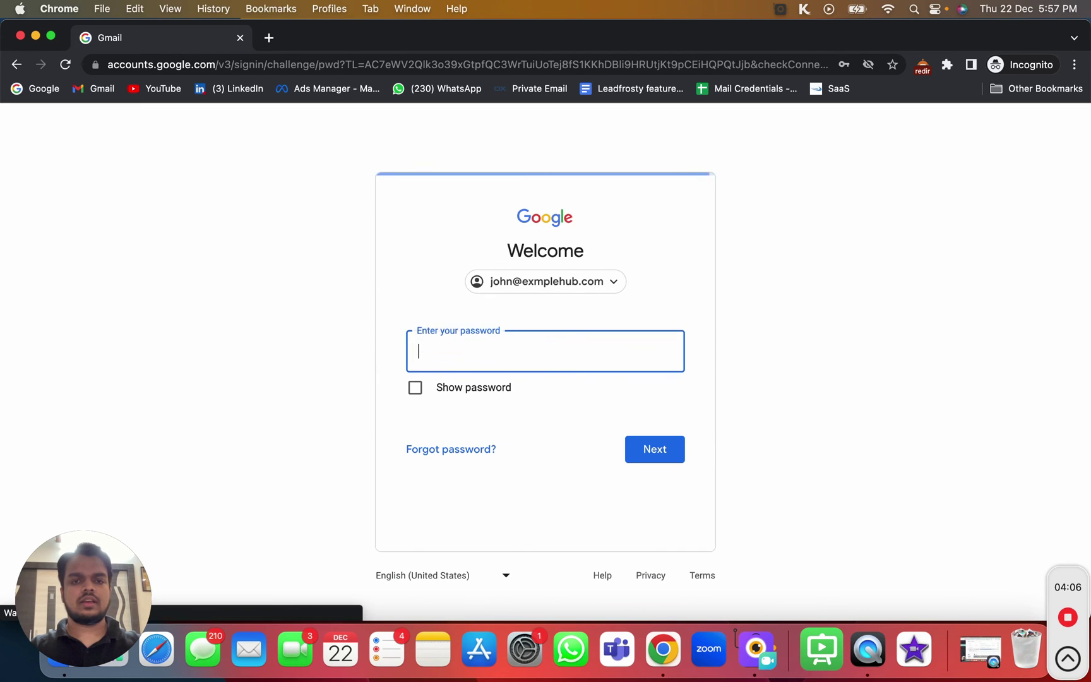
pyautogui.write('••••••••')
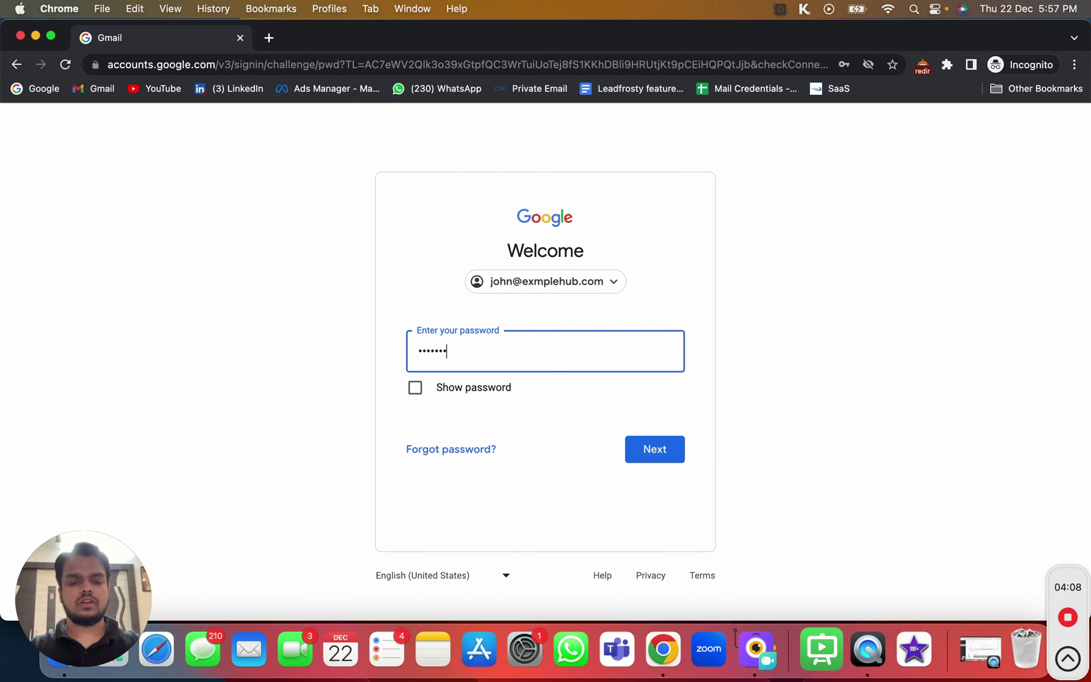
pyautogui.press('Return')
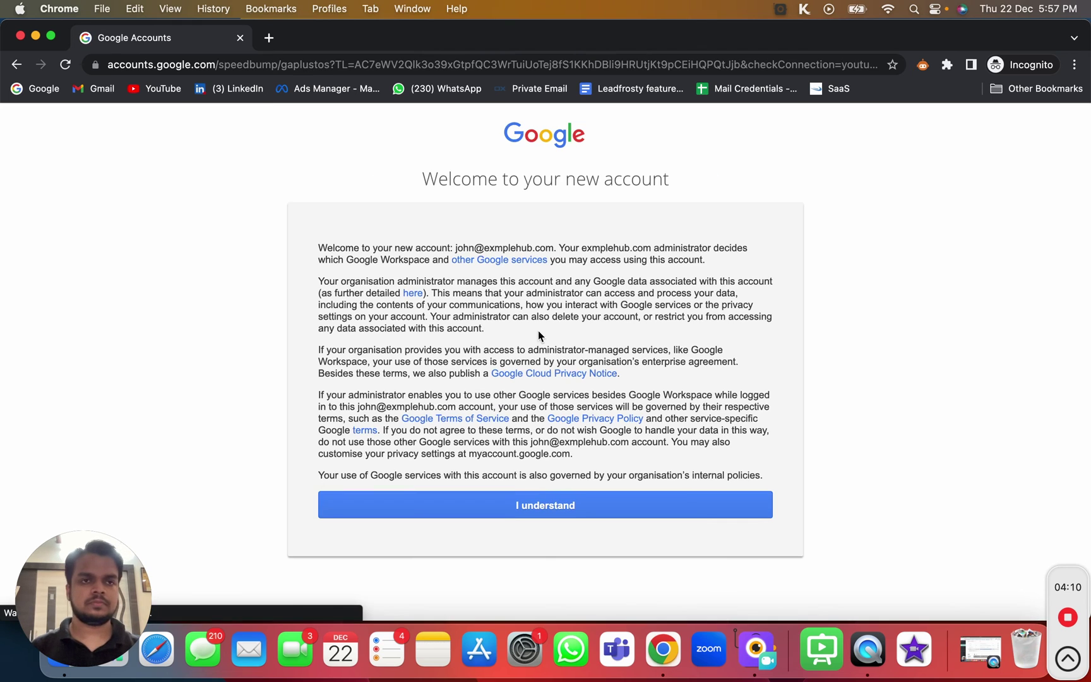
# Accept the new account terms, dismiss the welcome popup, and open the profile picture settings
pyautogui.click(662, 514)
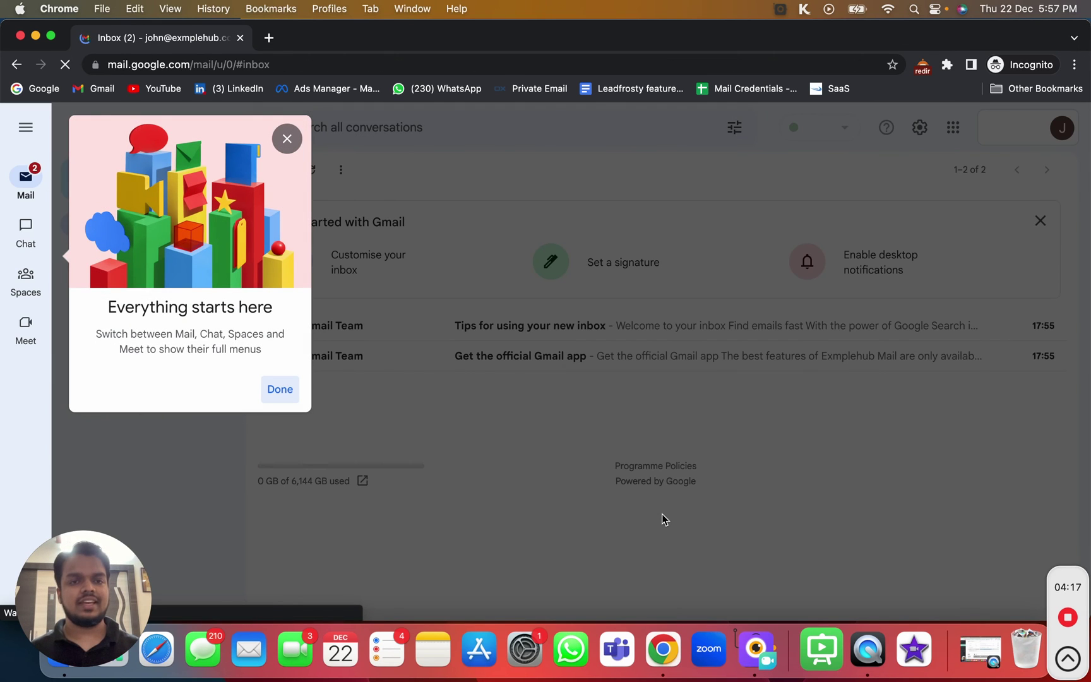
pyautogui.click(287, 138)
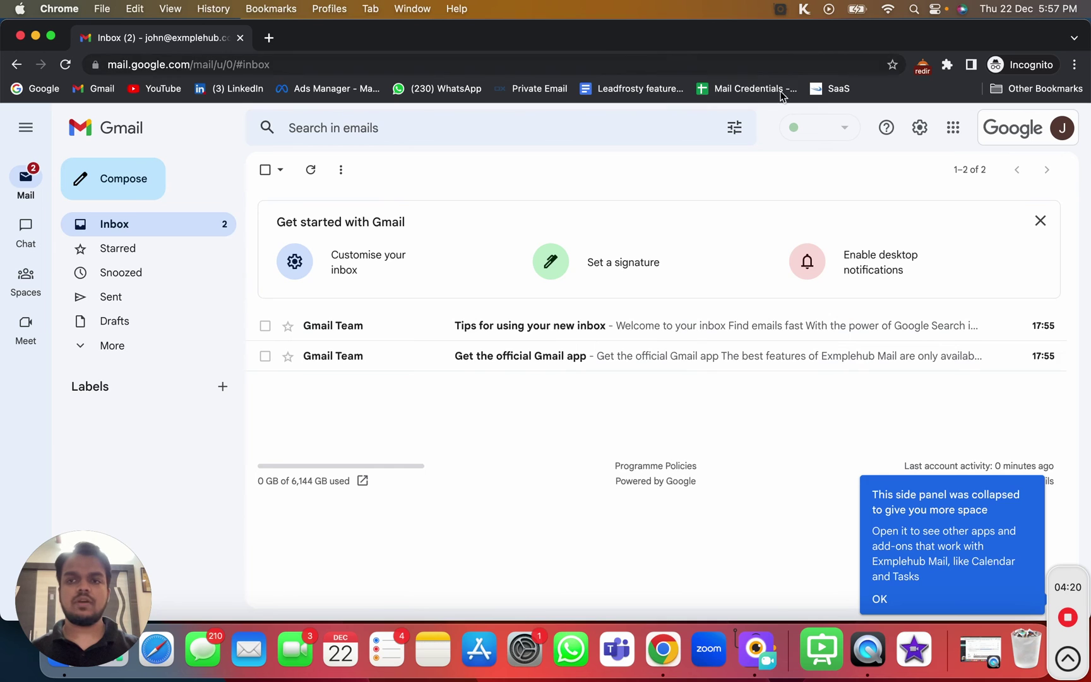
pyautogui.click(1030, 142)
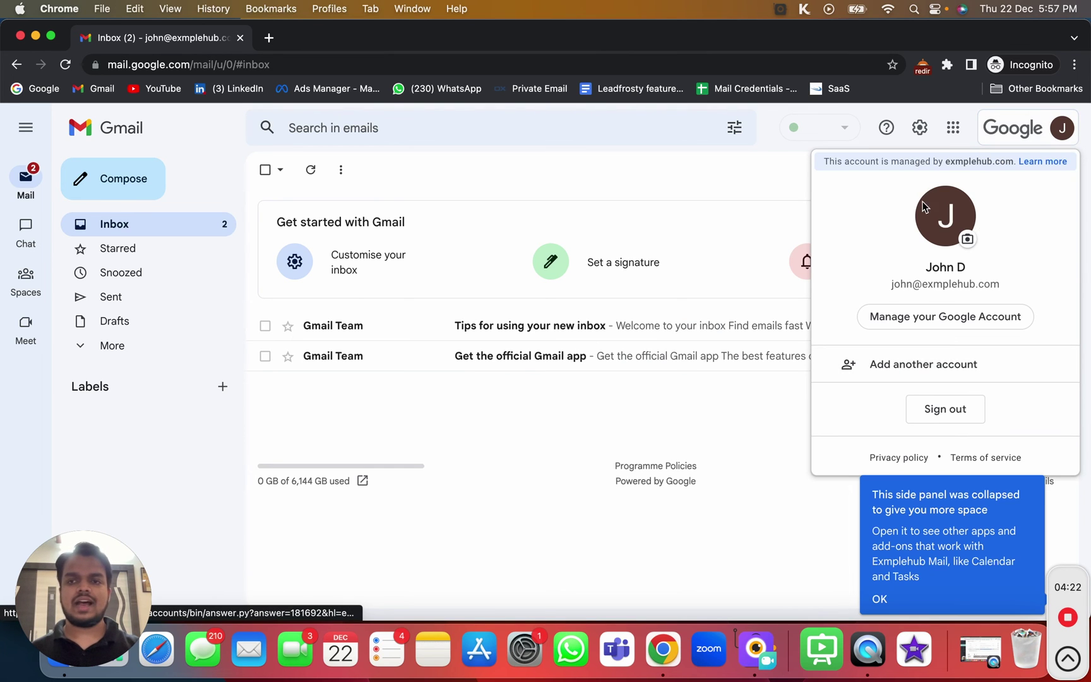
pyautogui.click(967, 241)
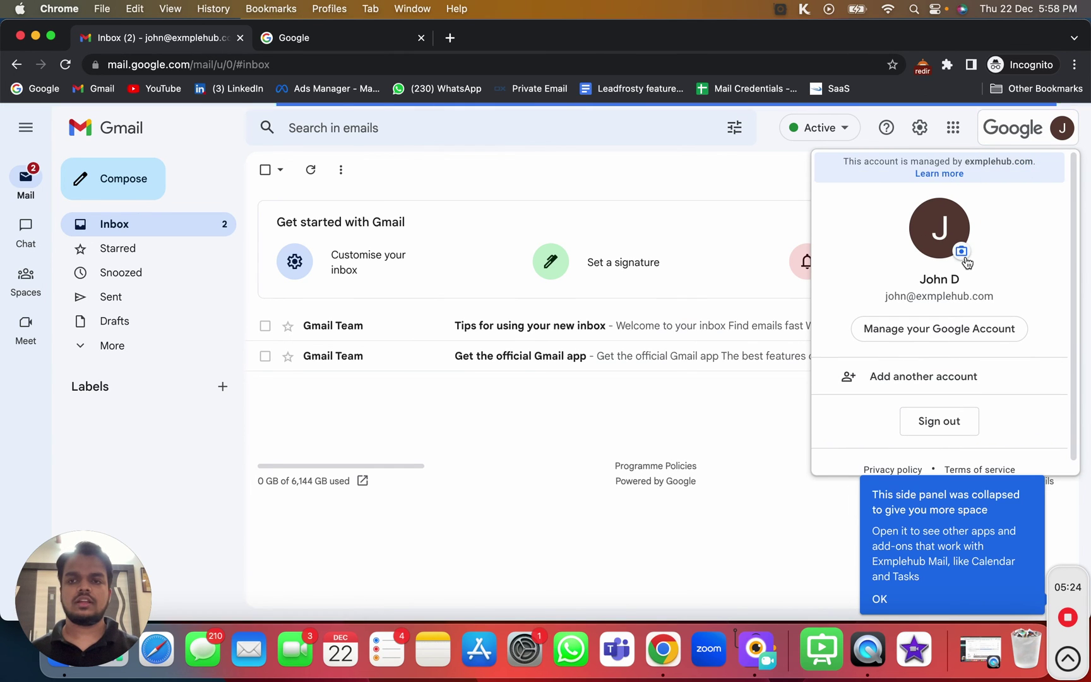